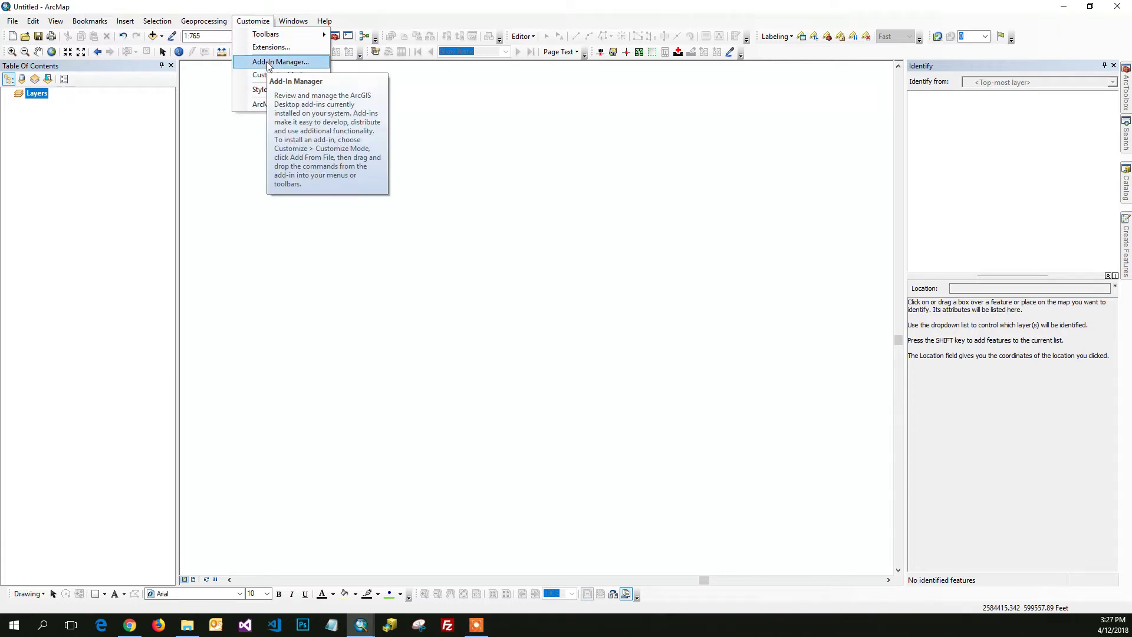
Step: Review the shared add-ins in the Add-In Manager and select KGIS Load Layer Files to view its details
{"action": "left_click", "coordinate": [267, 62]}
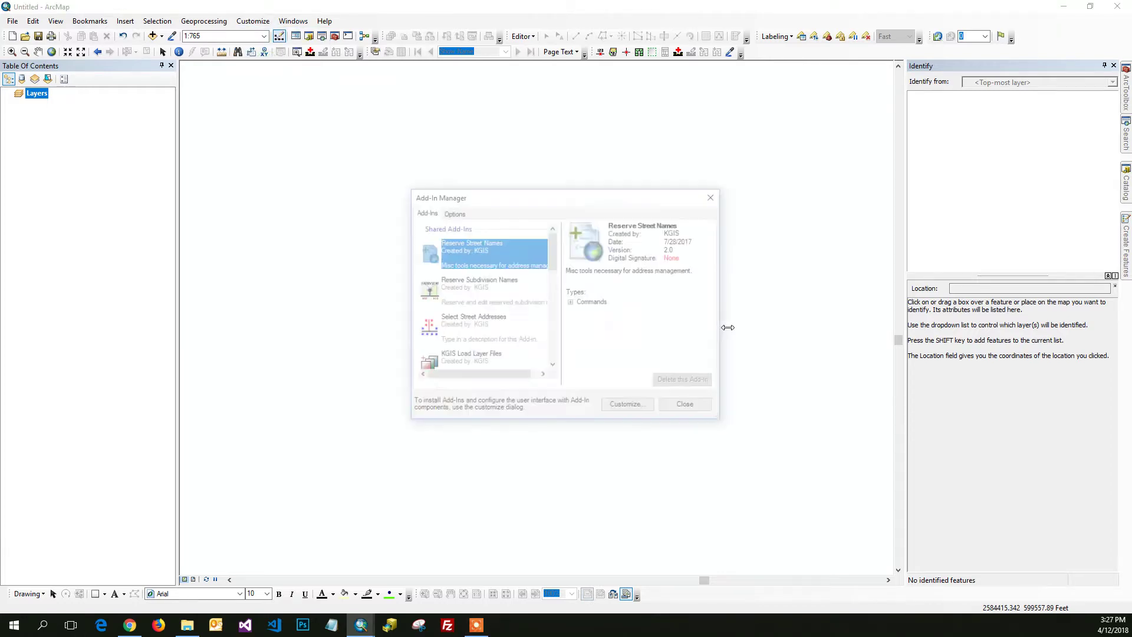
{"action": "left_click_drag", "start_coordinate": [549, 243], "coordinate": [552, 346]}
{"action": "scroll", "coordinate": [525, 319], "scroll_direction": "up", "scroll_amount": 8}
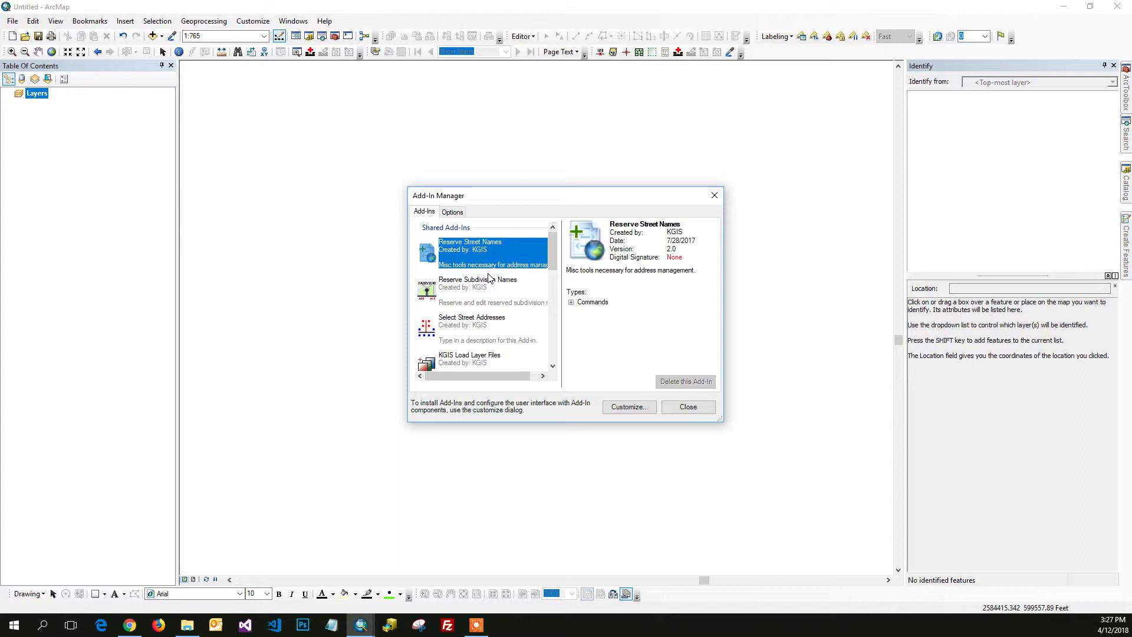
{"action": "left_click_drag", "start_coordinate": [553, 247], "coordinate": [554, 276]}
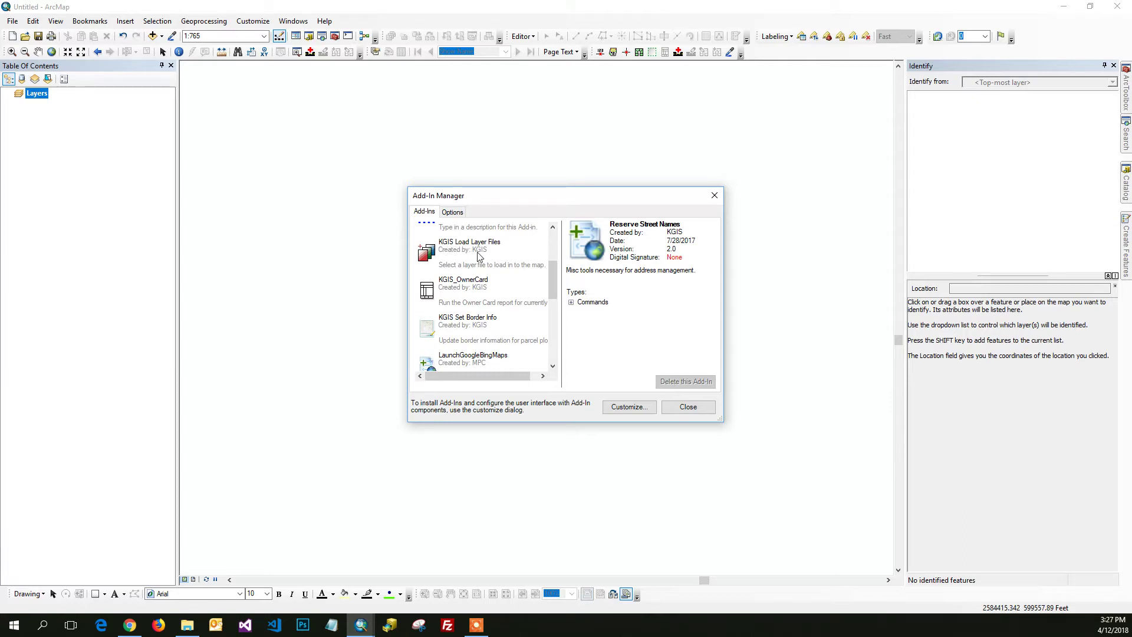
{"action": "left_click_drag", "start_coordinate": [551, 270], "coordinate": [551, 302]}
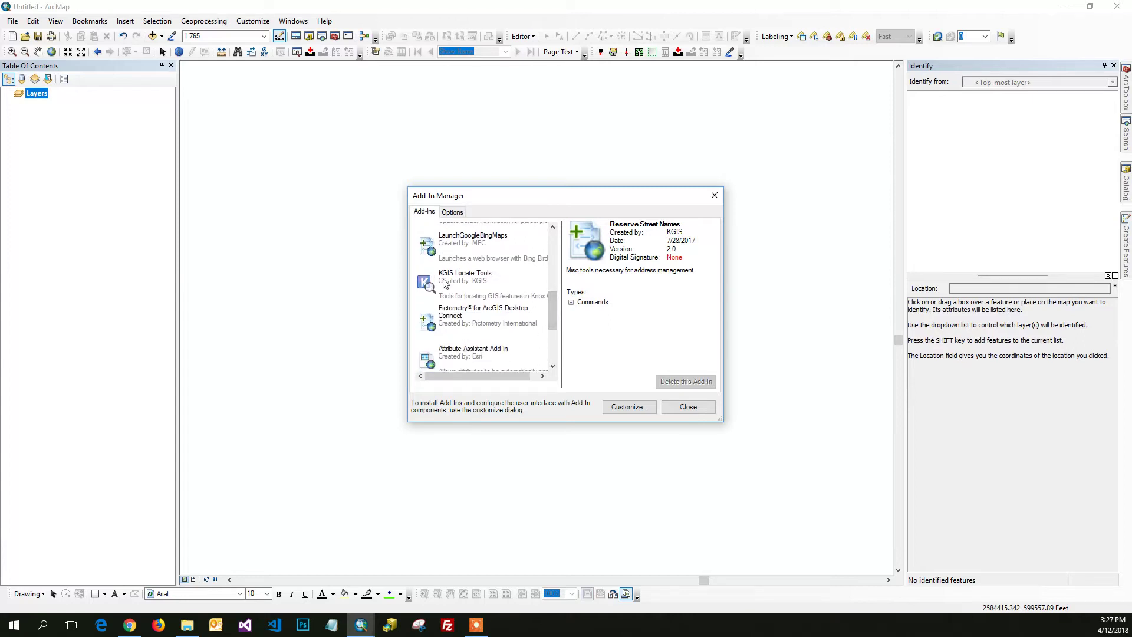
{"action": "left_click_drag", "start_coordinate": [553, 320], "coordinate": [547, 274]}
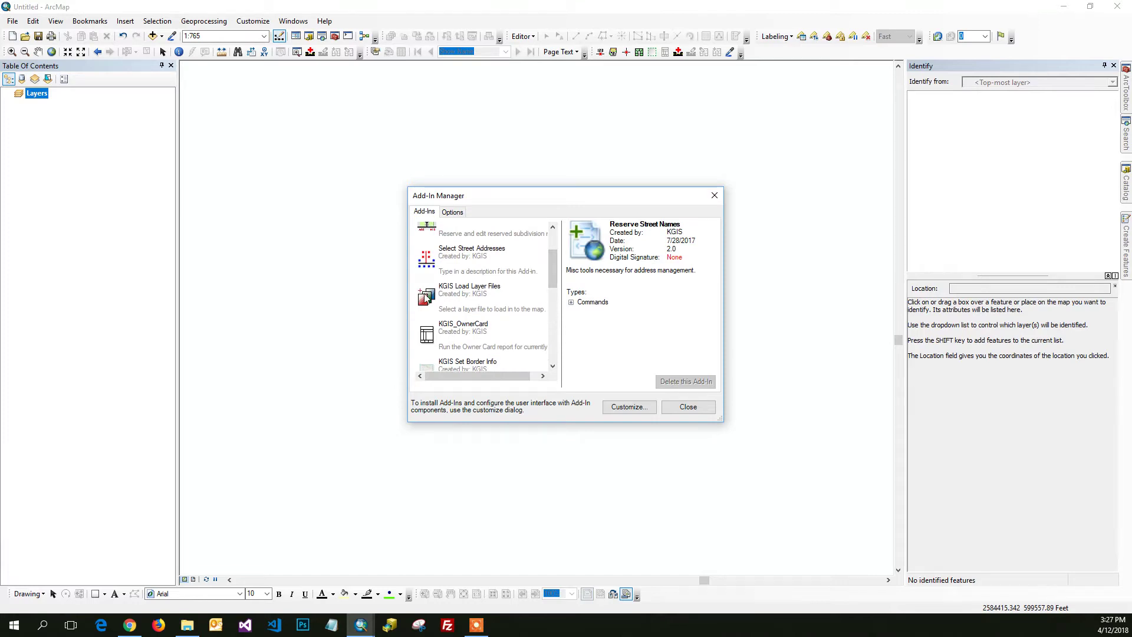
{"action": "left_click", "coordinate": [455, 291]}
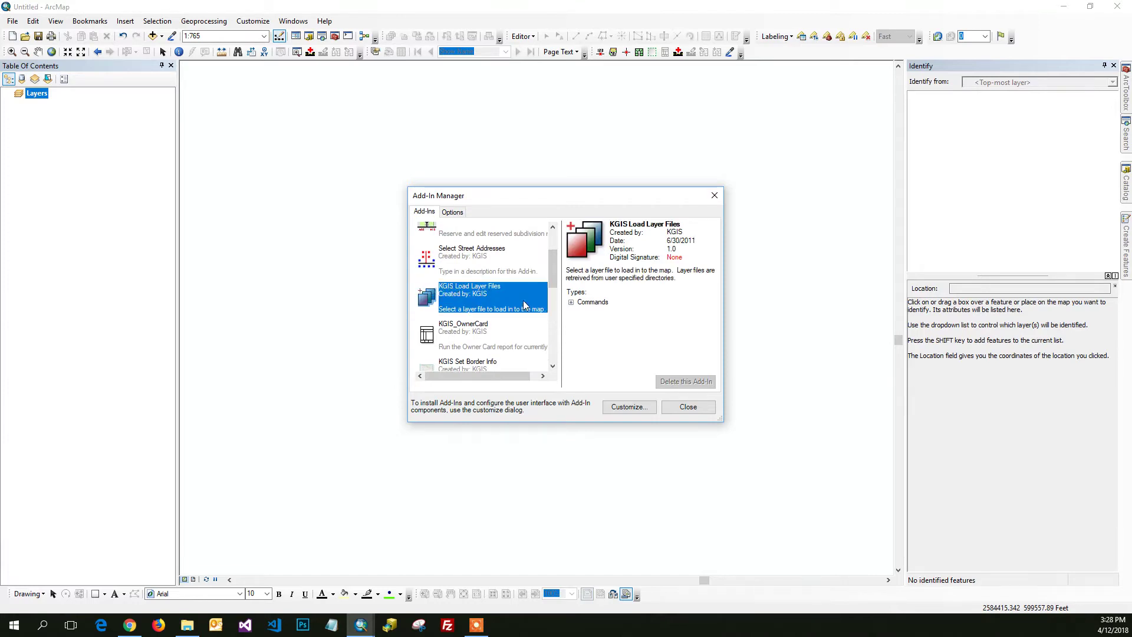
Step: Customize the interface by adding the "Load Layer files into the map" command from the KGIS Add-In Controls category to the Page Text toolbar
{"action": "left_click", "coordinate": [630, 408]}
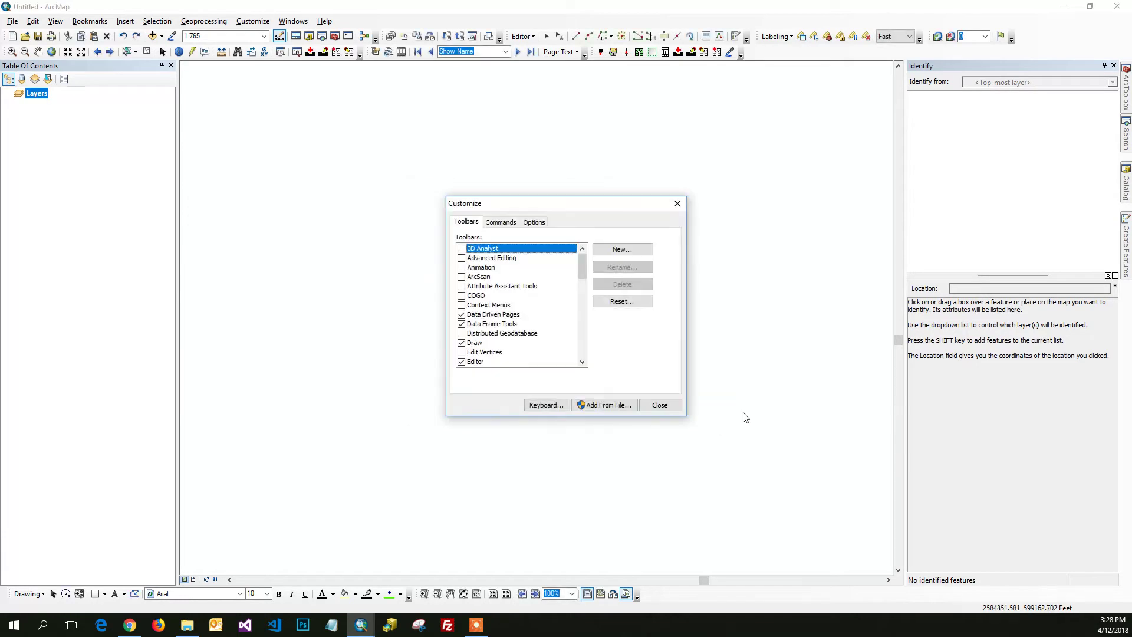
{"action": "left_click", "coordinate": [500, 223]}
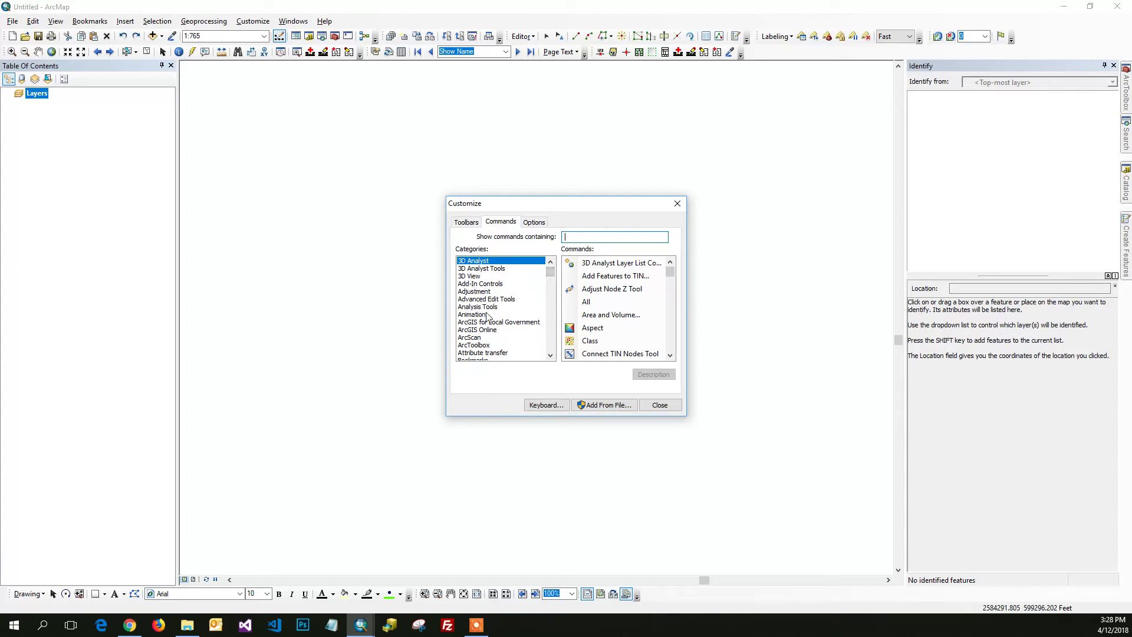
{"action": "left_click_drag", "start_coordinate": [551, 272], "coordinate": [552, 304]}
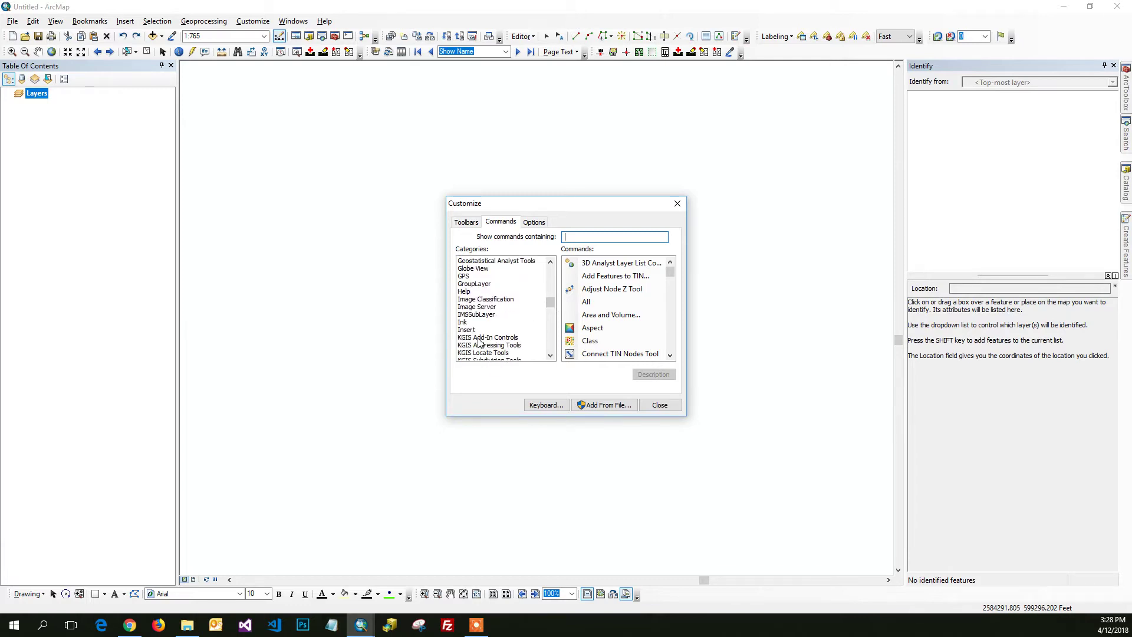
{"action": "left_click", "coordinate": [480, 339]}
{"action": "left_click", "coordinate": [599, 264]}
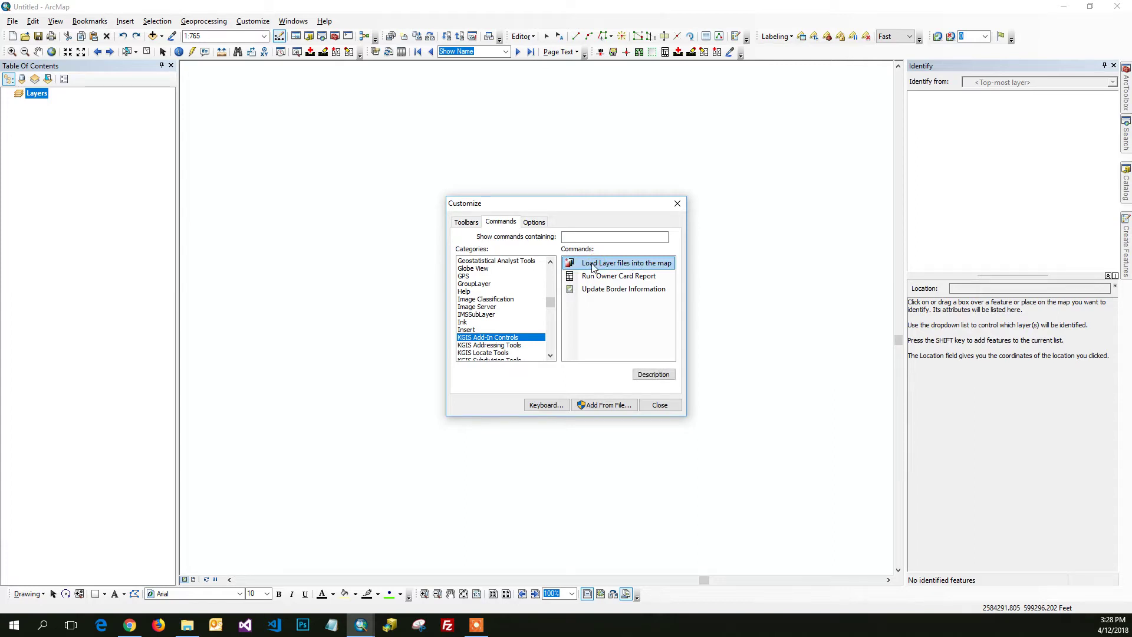
{"action": "mouse_move", "coordinate": [585, 267]}
{"action": "left_mouse_down"}
{"action": "mouse_move", "coordinate": [665, 211]}
{"action": "mouse_move", "coordinate": [740, 57]}
{"action": "left_mouse_up"}
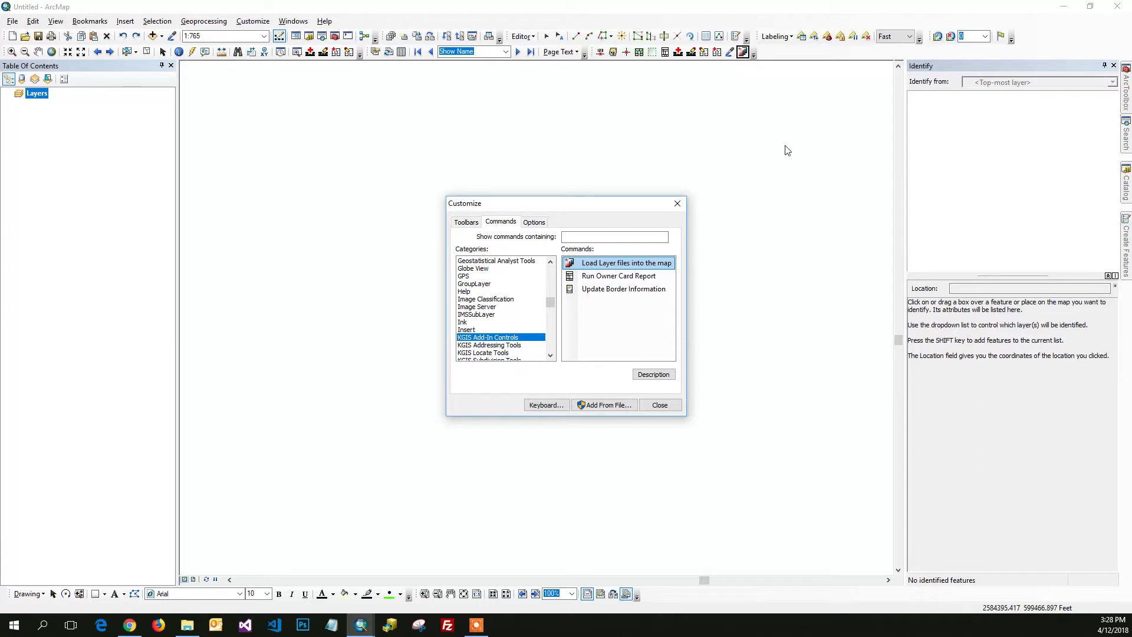
{"action": "left_click", "coordinate": [660, 405]}
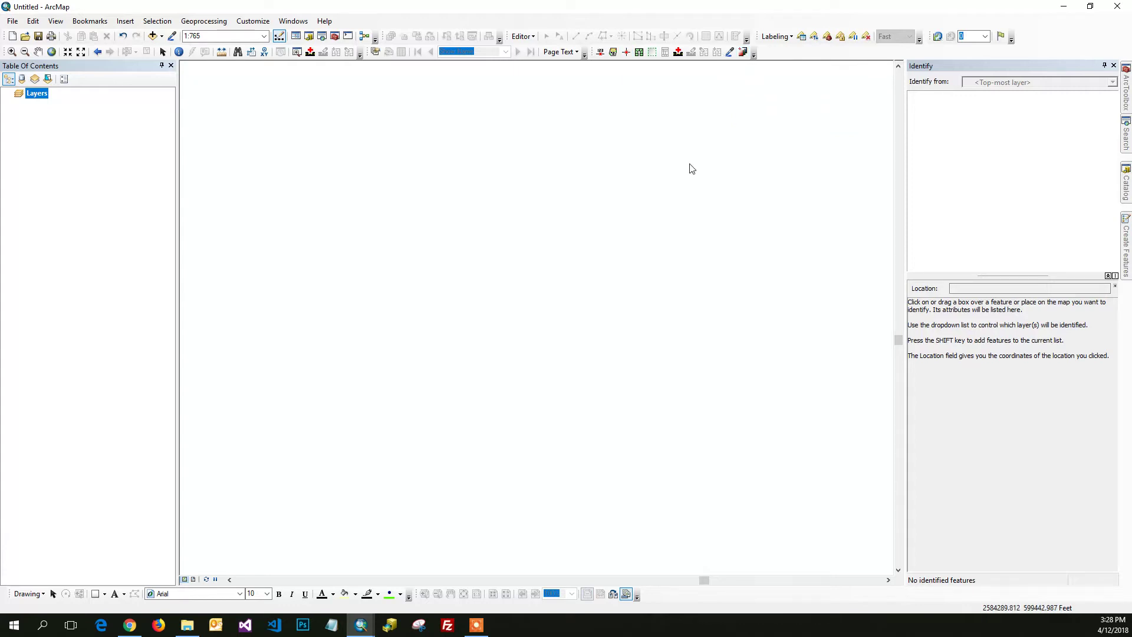
Step: Load KGIS Maps Parcel Plot.lyr from the KGIS Production folder into the map with the Load Layer Files add-in
{"action": "left_click", "coordinate": [742, 53]}
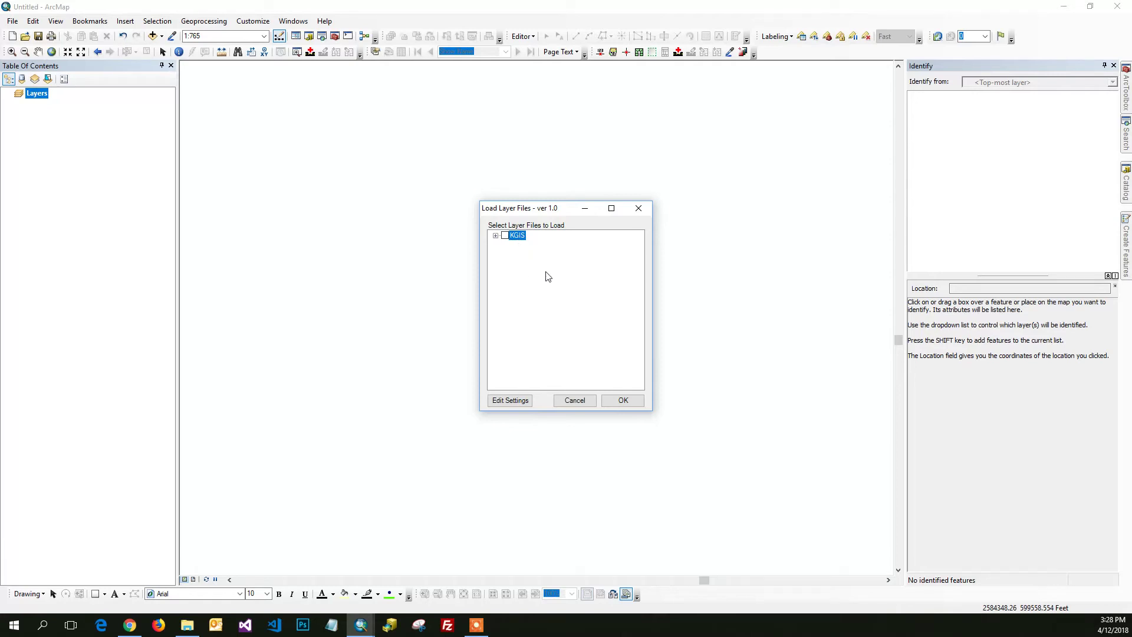
{"action": "left_click", "coordinate": [496, 236]}
{"action": "left_click", "coordinate": [507, 246]}
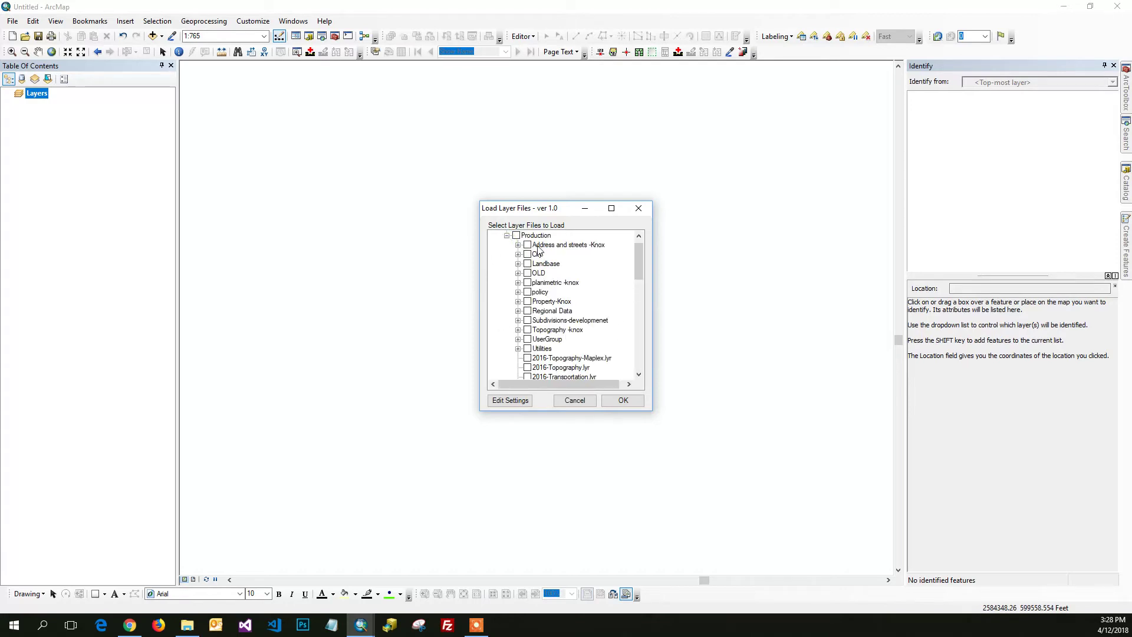
{"action": "scroll", "coordinate": [584, 310], "scroll_direction": "down", "scroll_amount": 3}
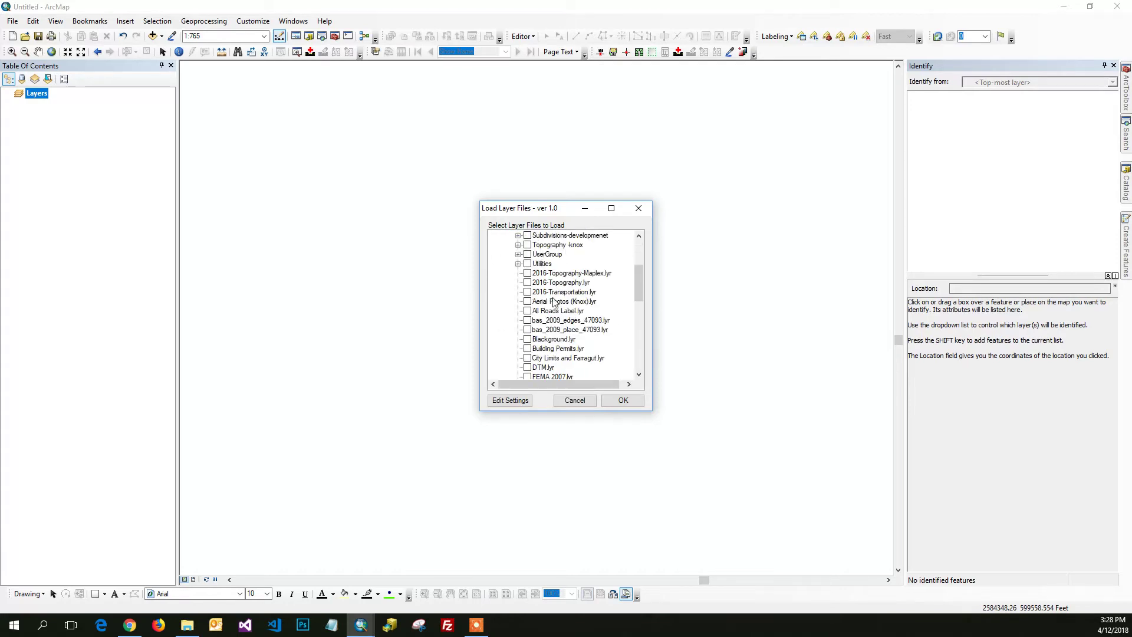
{"action": "left_click_drag", "start_coordinate": [637, 283], "coordinate": [635, 313]}
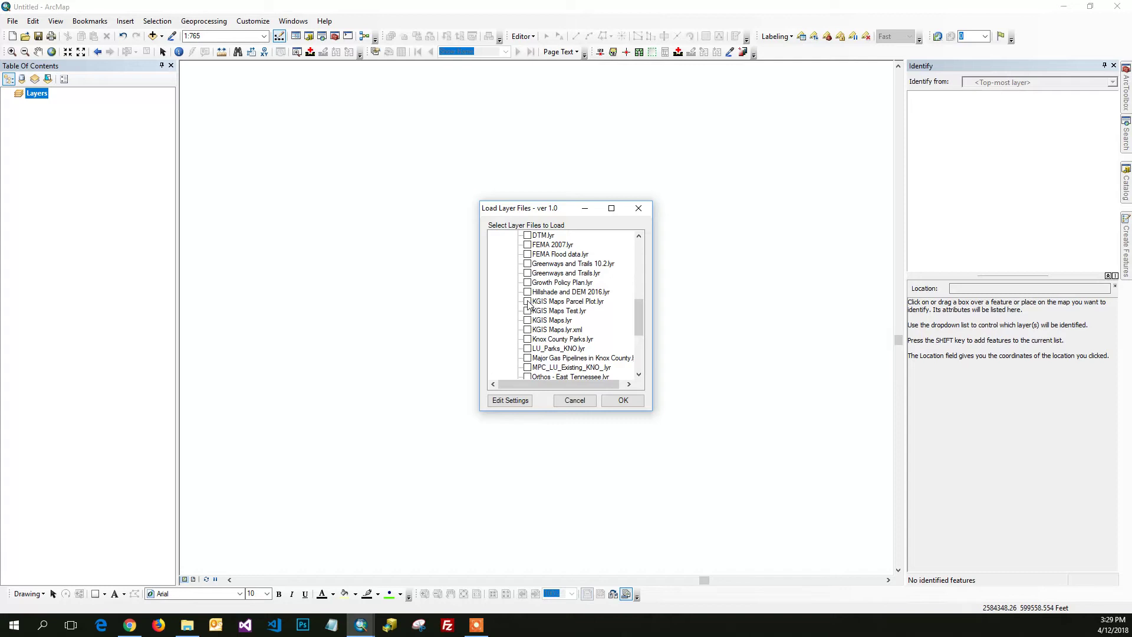
{"action": "left_click", "coordinate": [622, 399]}
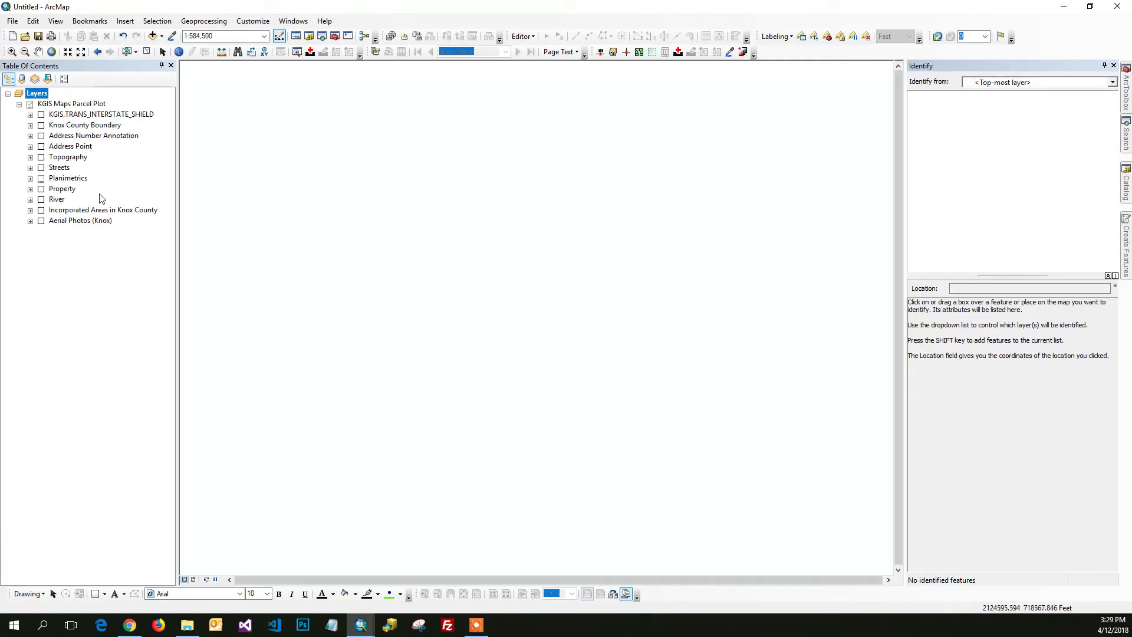
Step: Examine the contents of the Streets, Topography and Planimetrics layers, including the Transportation group, in the KGIS Maps Parcel Plot layer
{"action": "left_click", "coordinate": [30, 167]}
{"action": "left_click", "coordinate": [30, 157]}
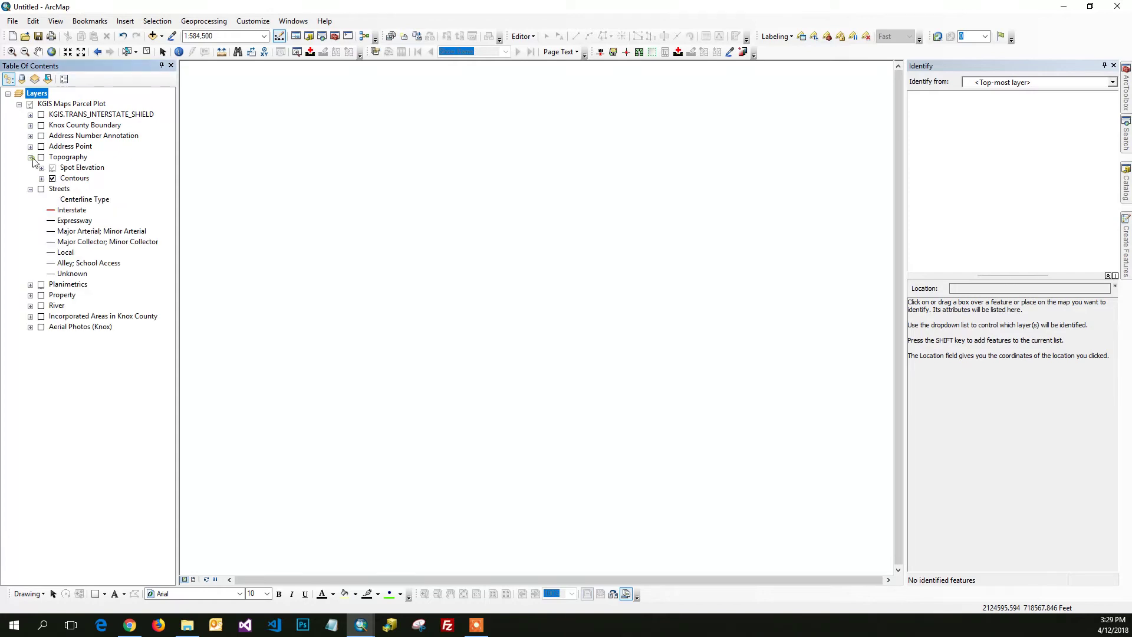
{"action": "left_click", "coordinate": [30, 285]}
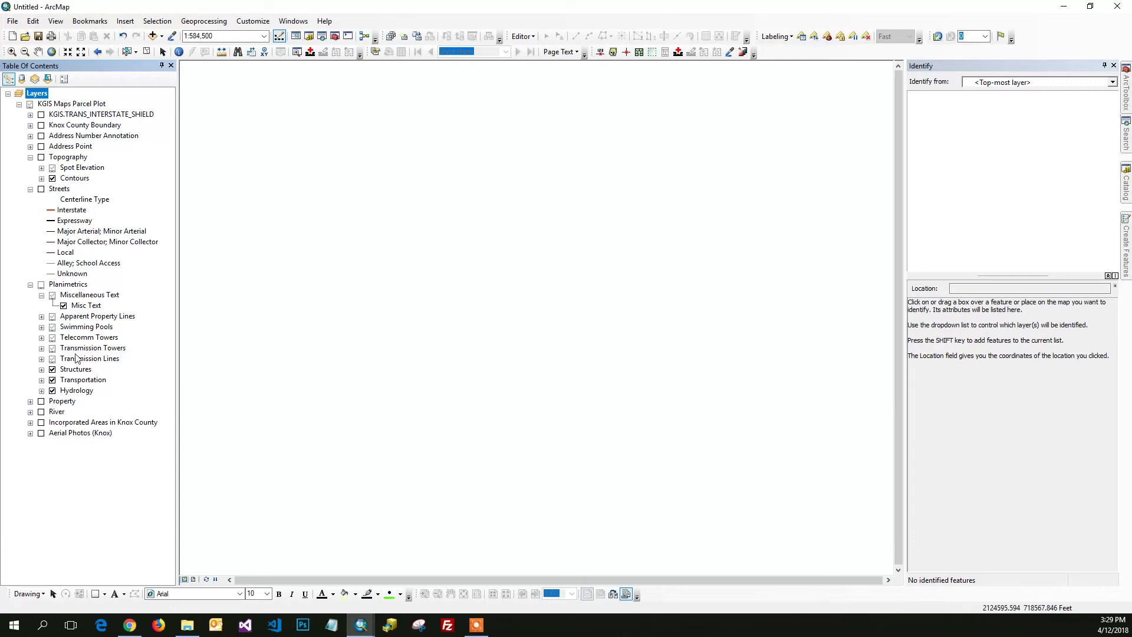
{"action": "left_click", "coordinate": [41, 379]}
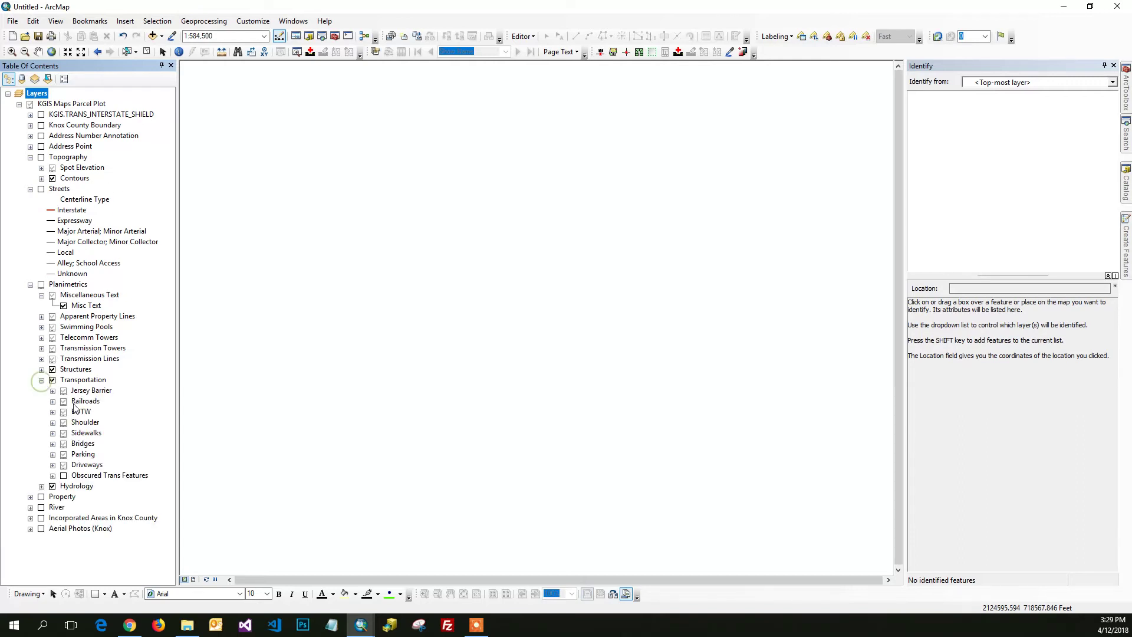
{"action": "left_click", "coordinate": [41, 380]}
{"action": "left_click", "coordinate": [30, 284]}
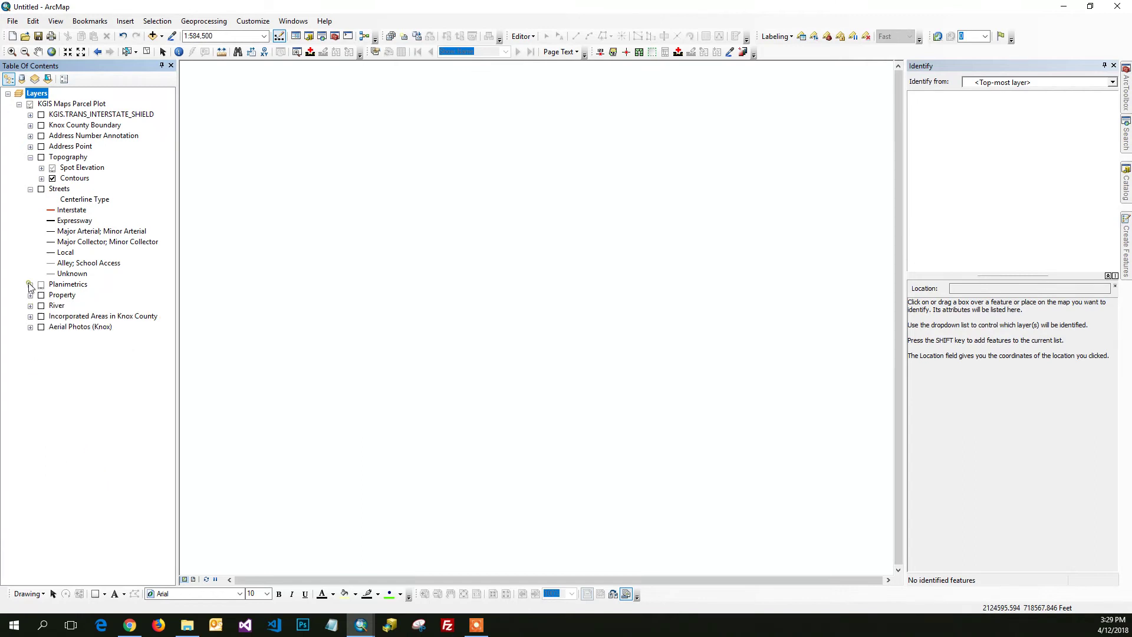
{"action": "left_click", "coordinate": [30, 190]}
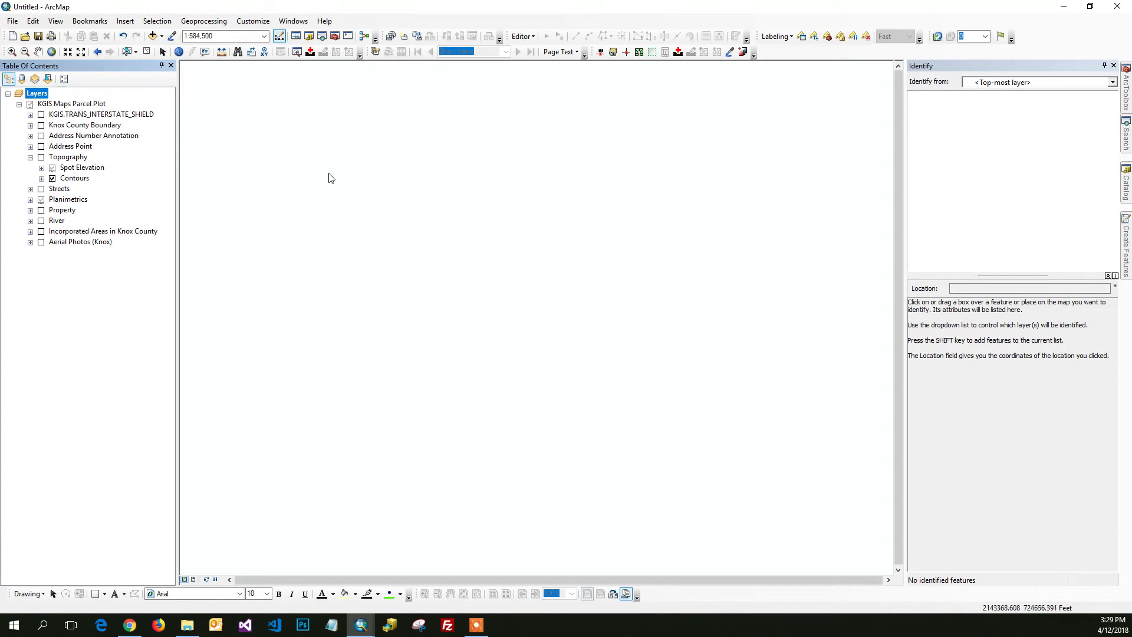
Step: Locate the preselected street address with Address Lookup at a map scale of 1" = 200', and turn on the Topography layer
{"action": "left_click", "coordinate": [600, 52]}
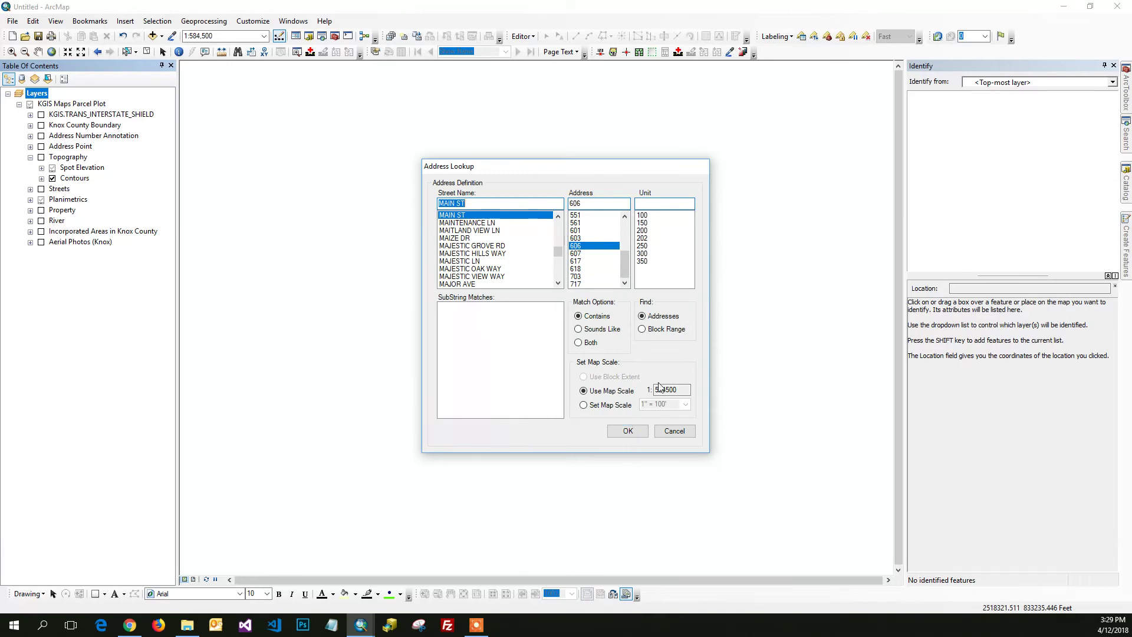
{"action": "left_click", "coordinate": [585, 405]}
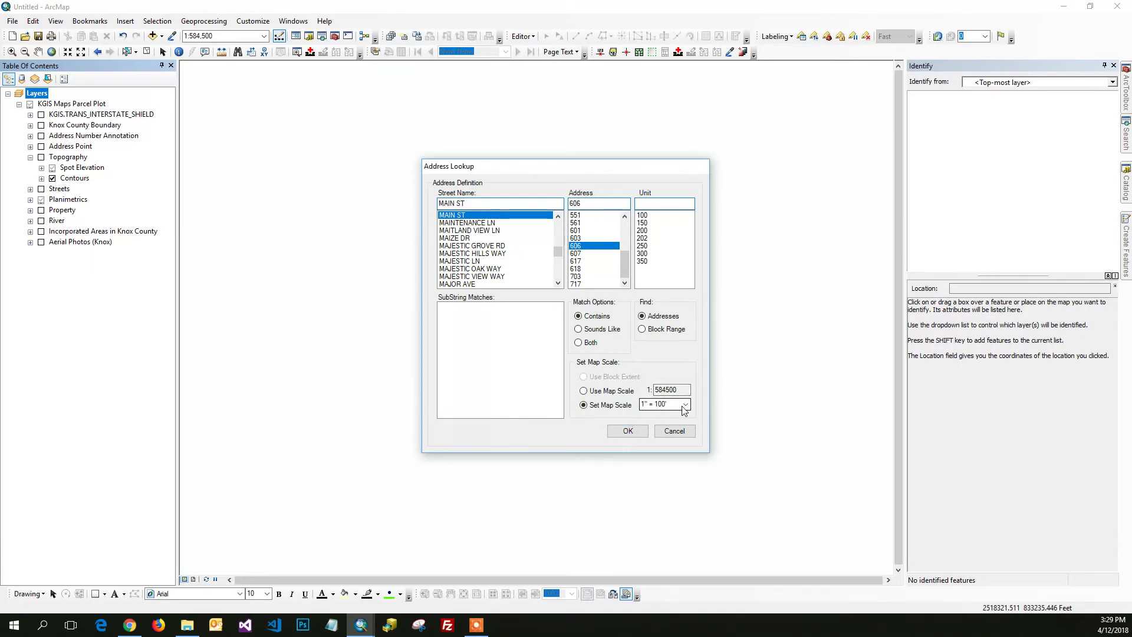
{"action": "left_click", "coordinate": [685, 404]}
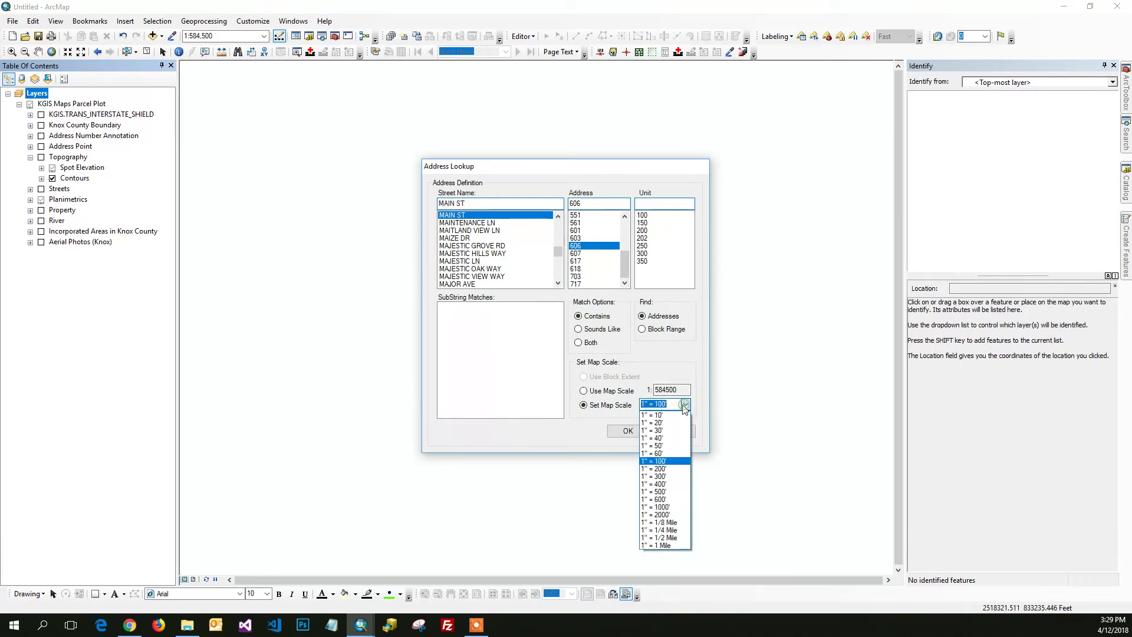
{"action": "left_click", "coordinate": [655, 469]}
{"action": "left_click", "coordinate": [626, 431]}
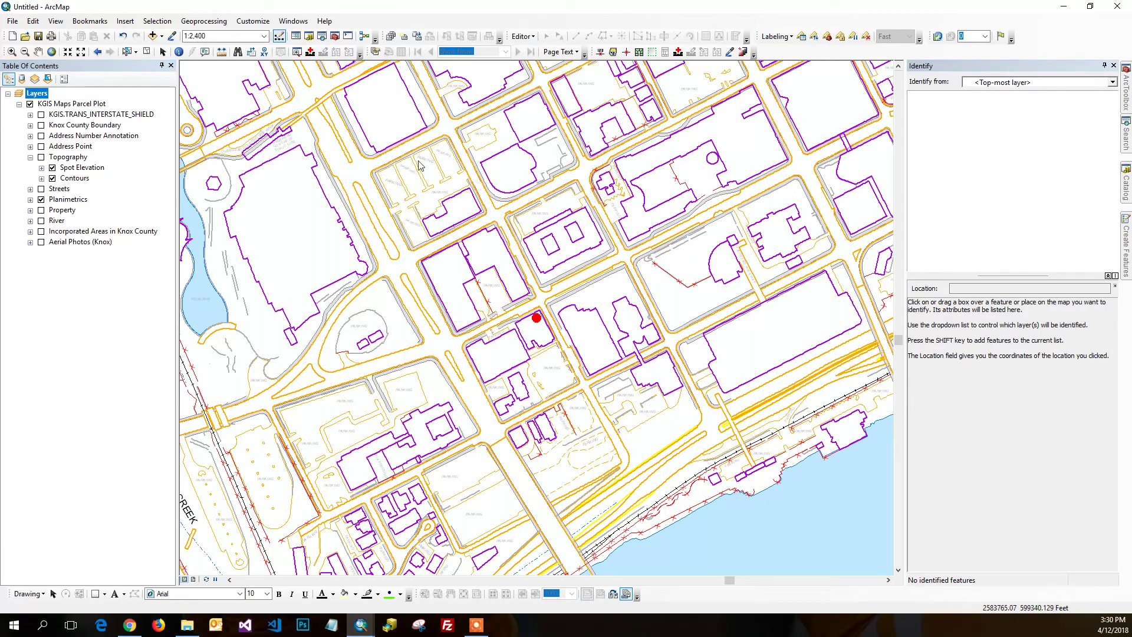
{"action": "left_click", "coordinate": [40, 157]}
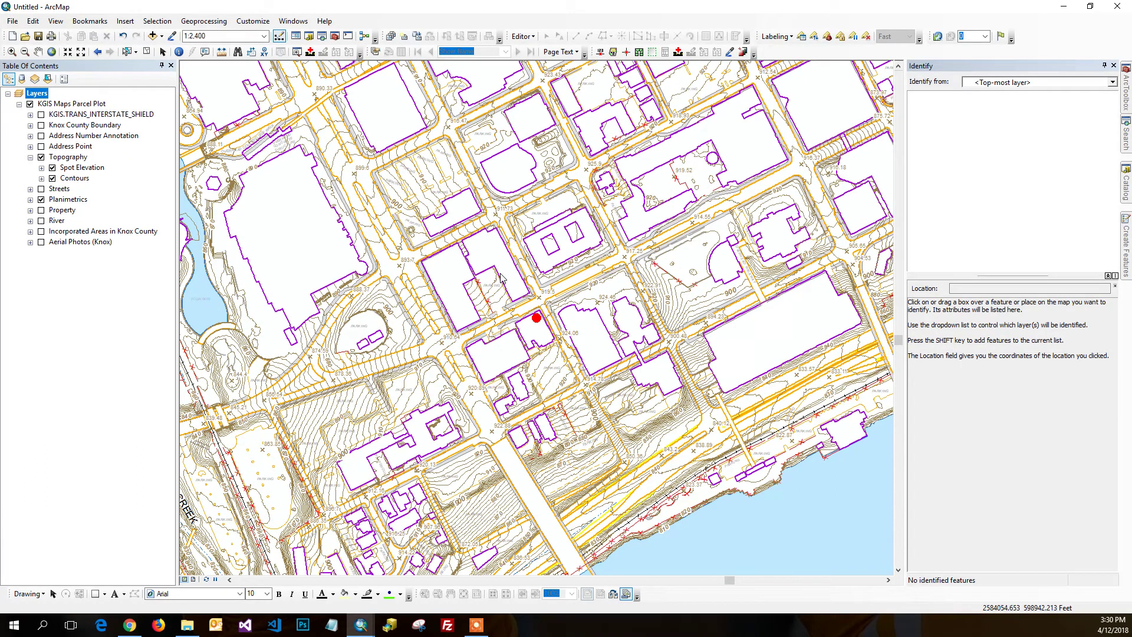
Step: Start a new layer file folder entry with the key BML in the Load Layer Files add-in settings
{"action": "left_click", "coordinate": [743, 53]}
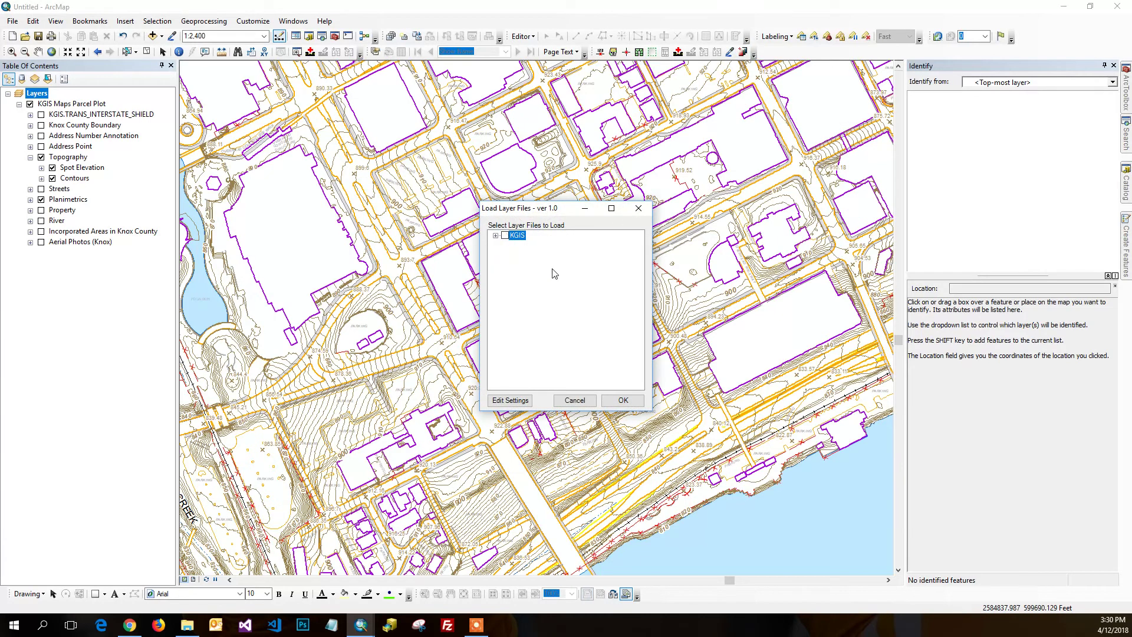
{"action": "left_click", "coordinate": [510, 401]}
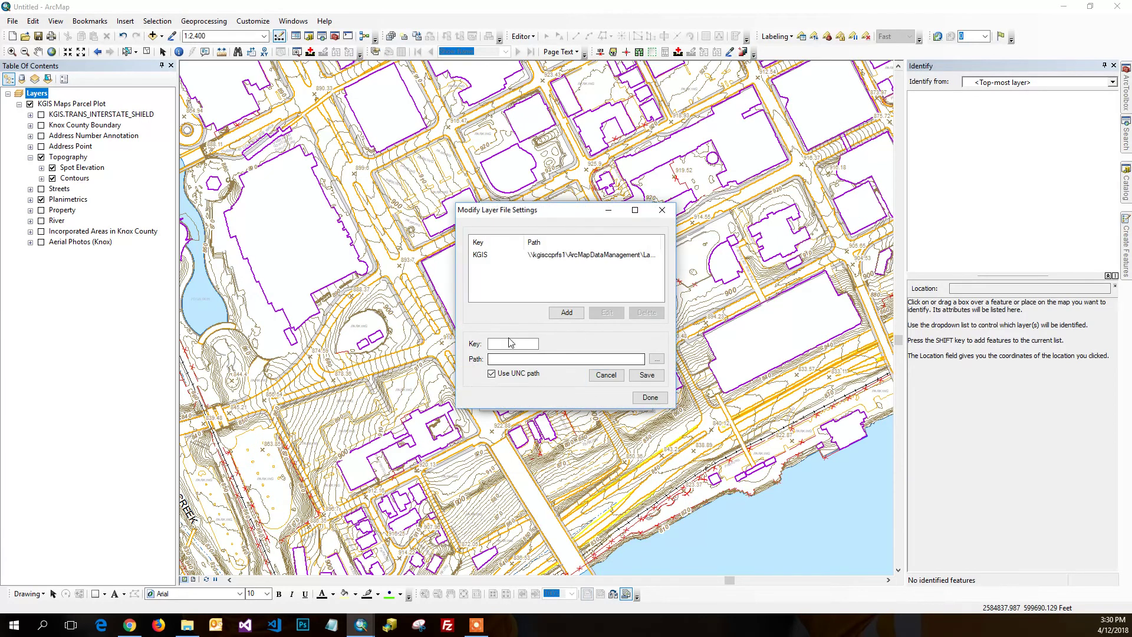
{"action": "left_click", "coordinate": [567, 313]}
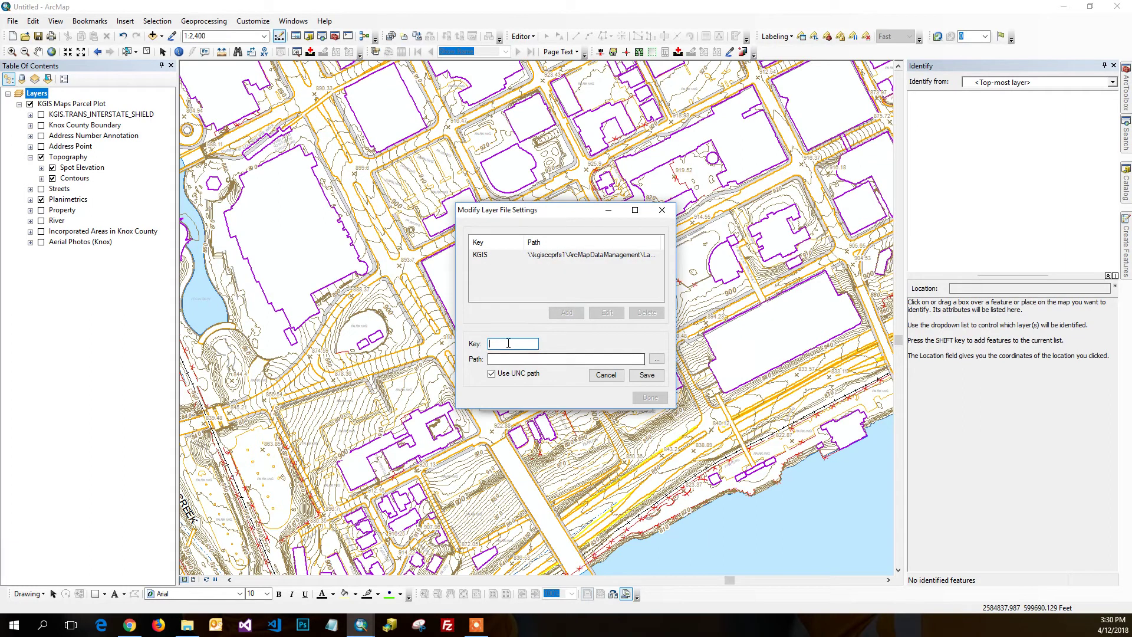
{"action": "type", "text": "BML"}
{"action": "key", "text": "Tab"}
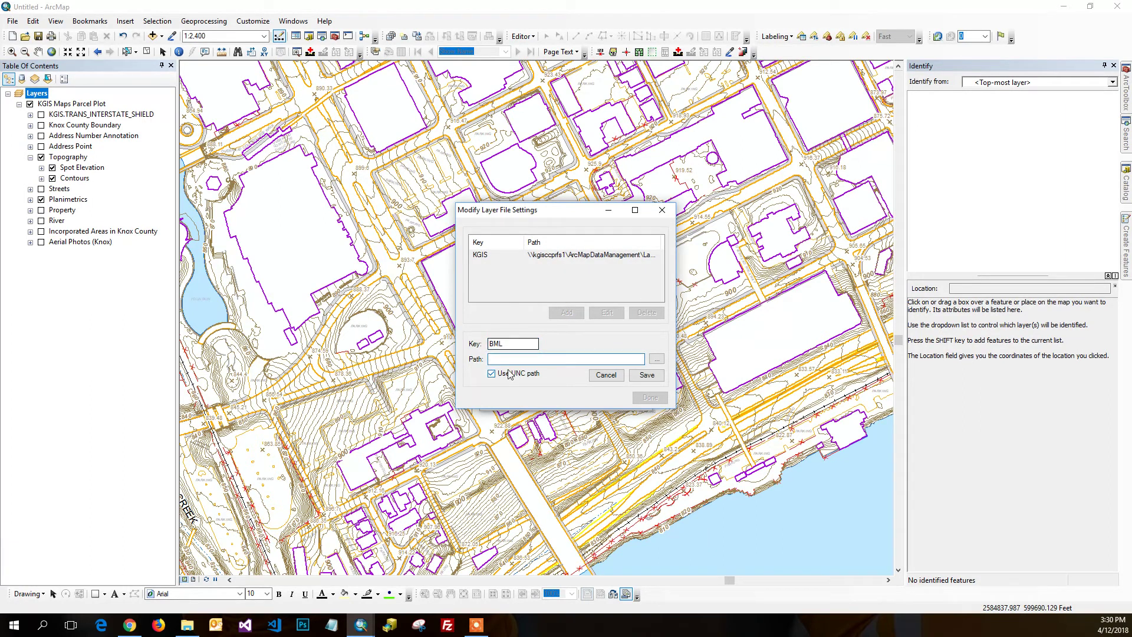
Step: Set the BML entry's path to the Layer Files folder under Documents\ArcGIS, save the entry and finish the settings
{"action": "left_click", "coordinate": [657, 359]}
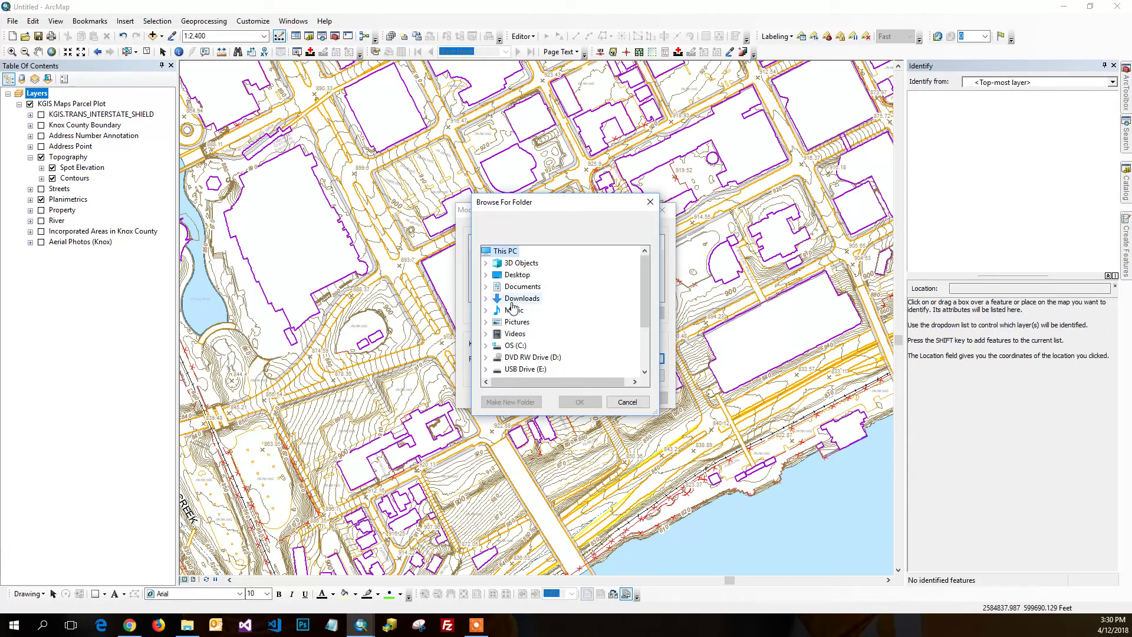
{"action": "left_click", "coordinate": [487, 286]}
{"action": "left_click", "coordinate": [497, 275]}
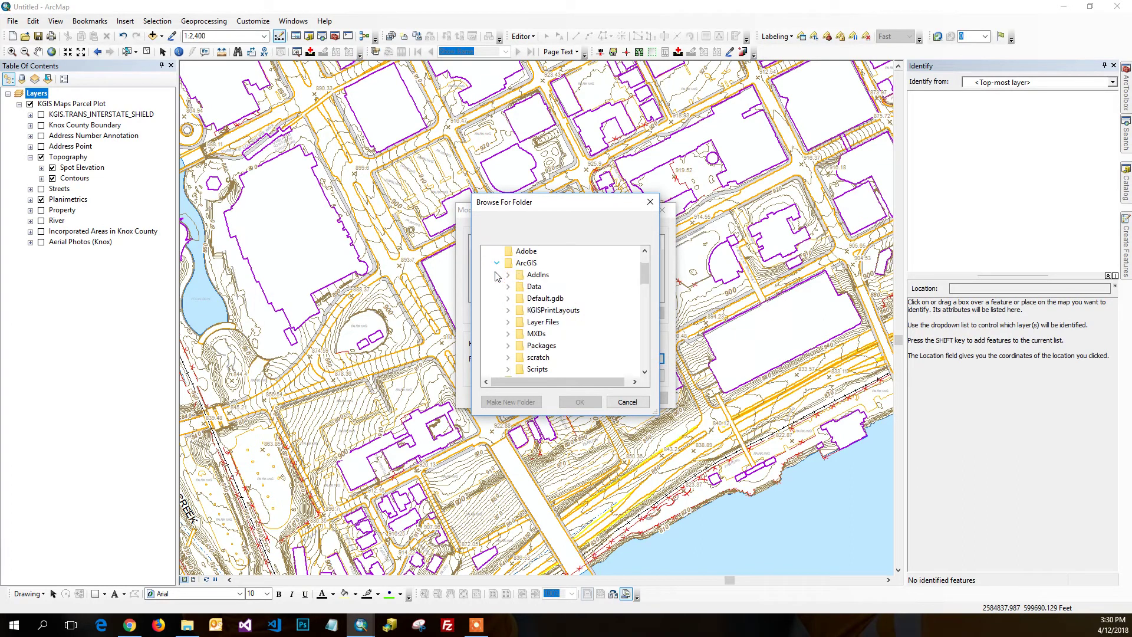
{"action": "left_click", "coordinate": [542, 322]}
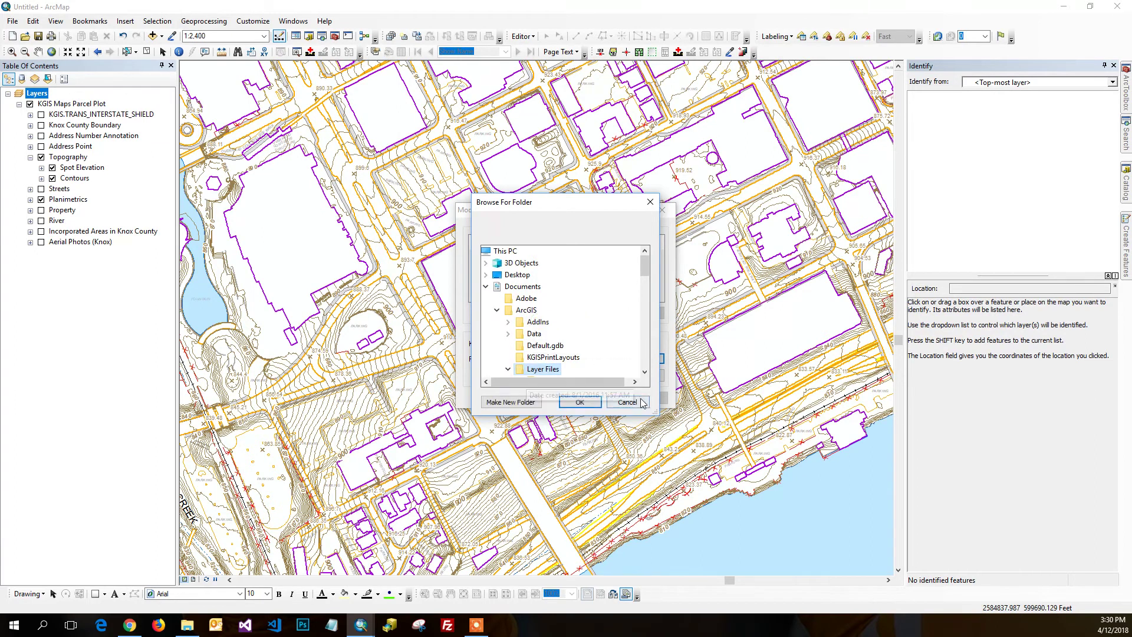
{"action": "left_click", "coordinate": [580, 403]}
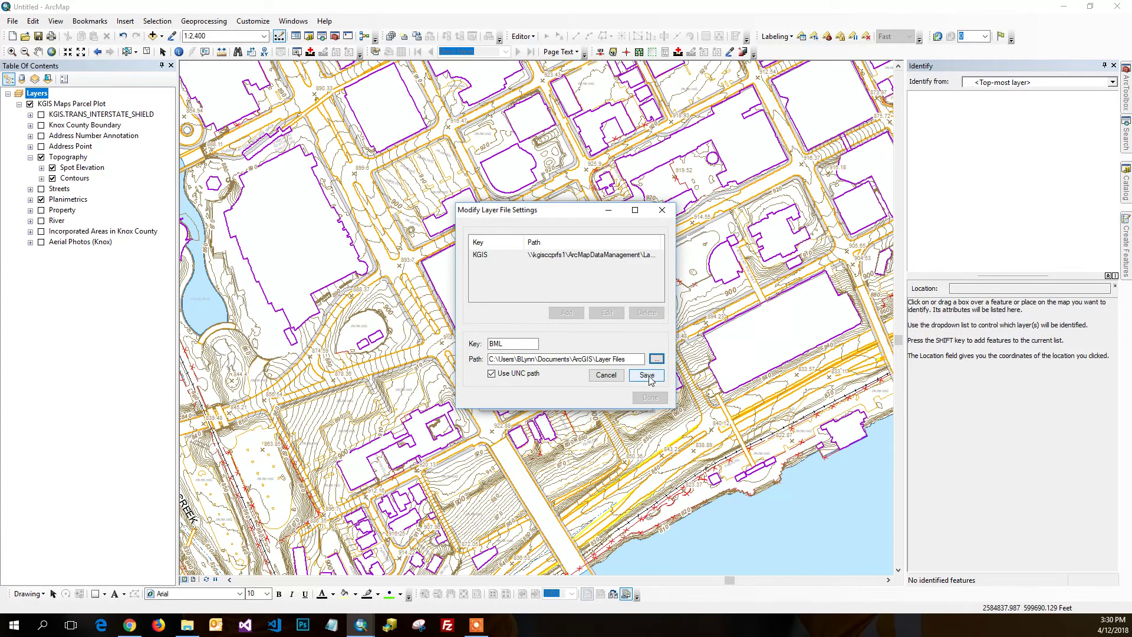
{"action": "left_click", "coordinate": [647, 375]}
{"action": "left_click", "coordinate": [649, 397]}
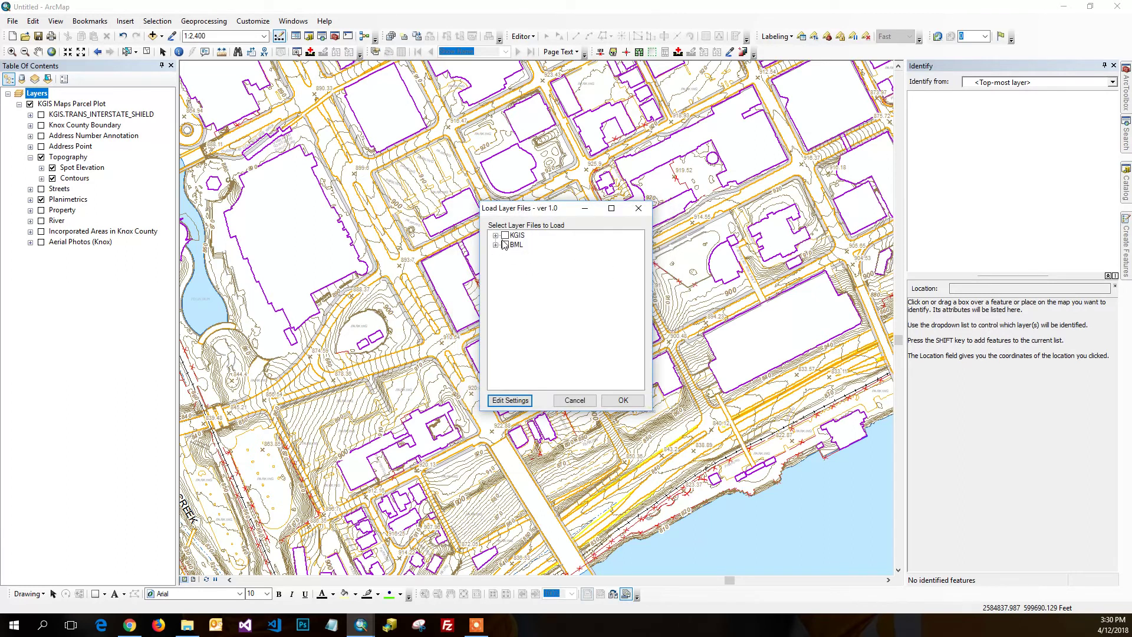
Step: Load KGISBaseMap.lyr from the Basemap Caches subfolder of BML into the map with the Load Layer Files add-in
{"action": "left_click", "coordinate": [496, 244]}
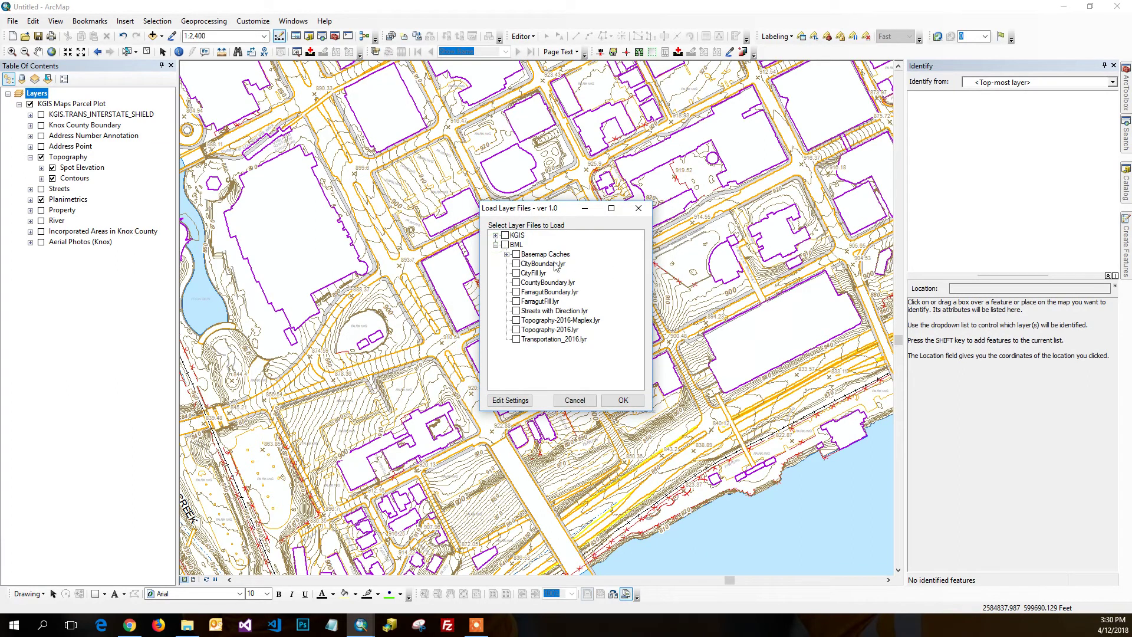
{"action": "left_click", "coordinate": [506, 254]}
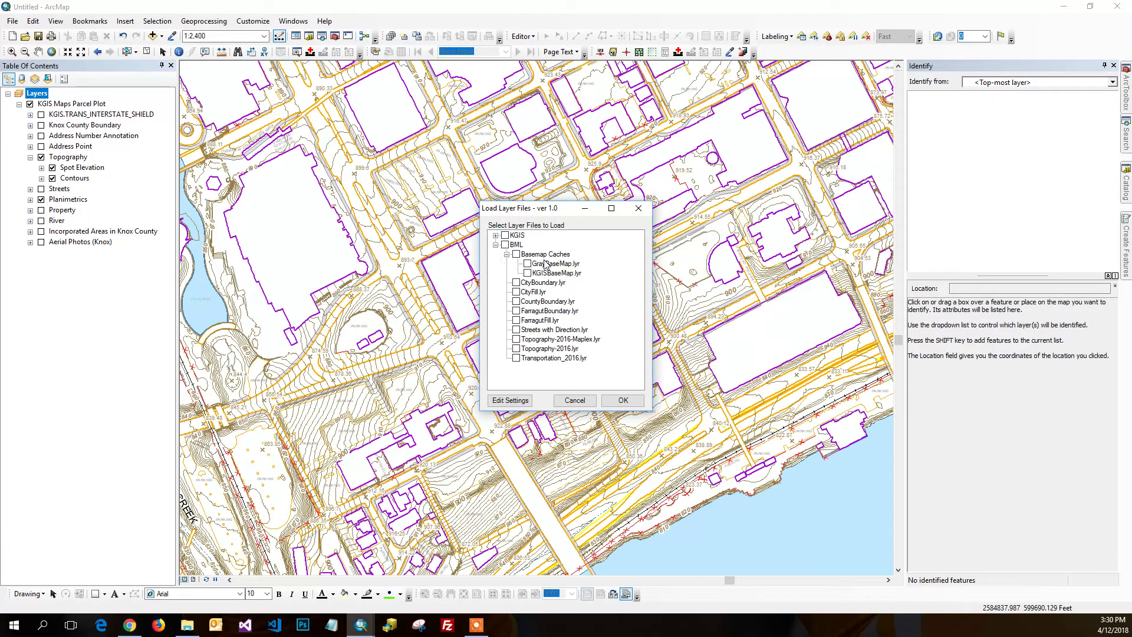
{"action": "left_click", "coordinate": [527, 273]}
{"action": "left_click", "coordinate": [624, 402]}
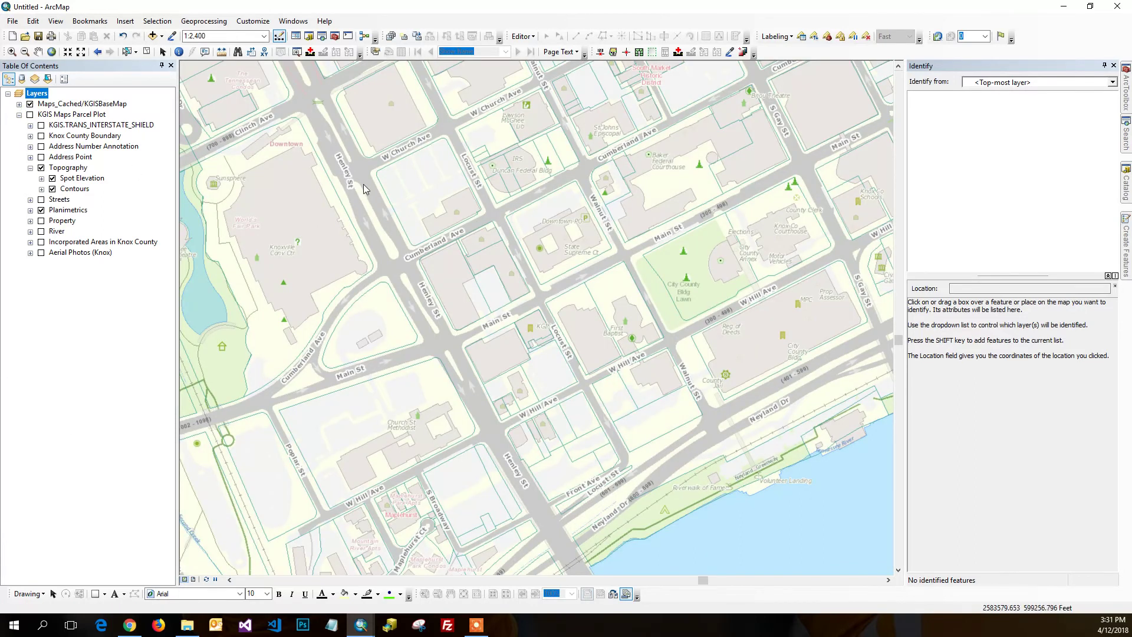
Step: Examine the KGISBaseMap layer from the downtown streets northward to the N Central St and Interstate 40 area
{"action": "left_click", "coordinate": [37, 52]}
{"action": "left_click_drag", "start_coordinate": [412, 167], "coordinate": [560, 471]}
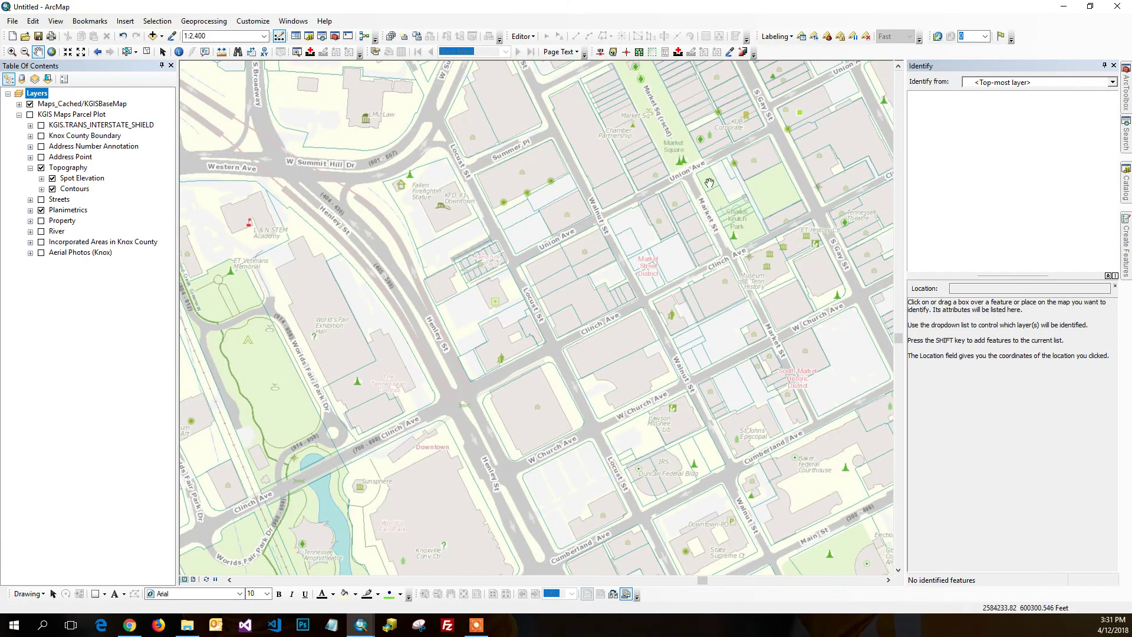
{"action": "left_click_drag", "start_coordinate": [623, 212], "coordinate": [320, 543]}
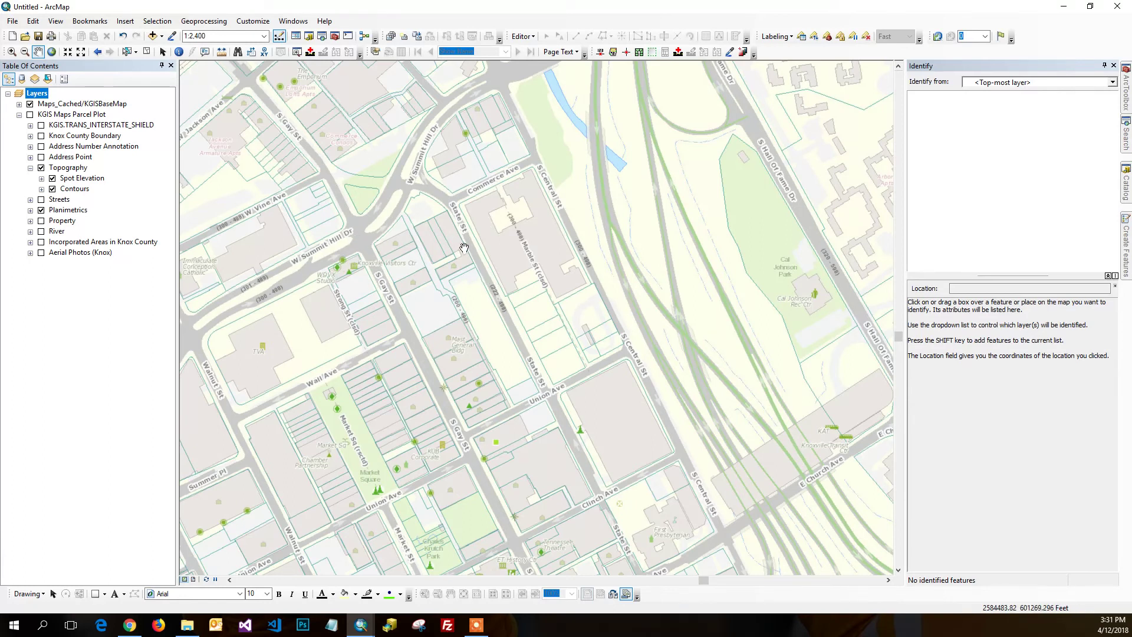
{"action": "left_click_drag", "start_coordinate": [350, 255], "coordinate": [651, 471]}
{"action": "left_click_drag", "start_coordinate": [608, 223], "coordinate": [402, 530]}
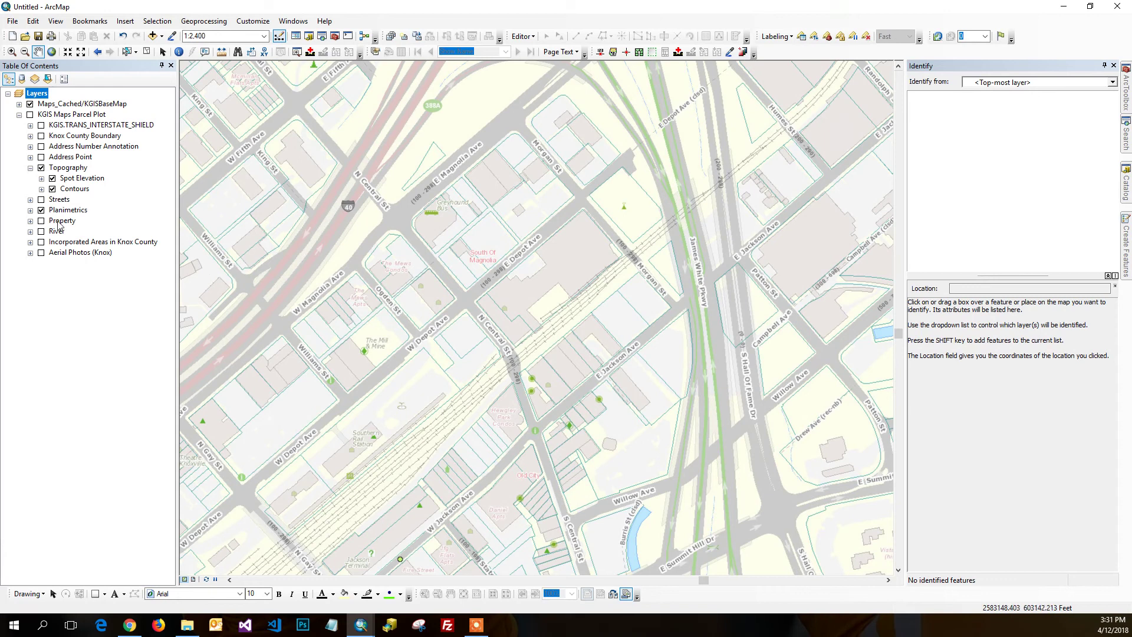
Step: Save the Property layer as a layer file in the Documents\ArcGIS\Layer Files folder, adding 2 to the name Property
{"action": "left_click", "coordinate": [30, 231]}
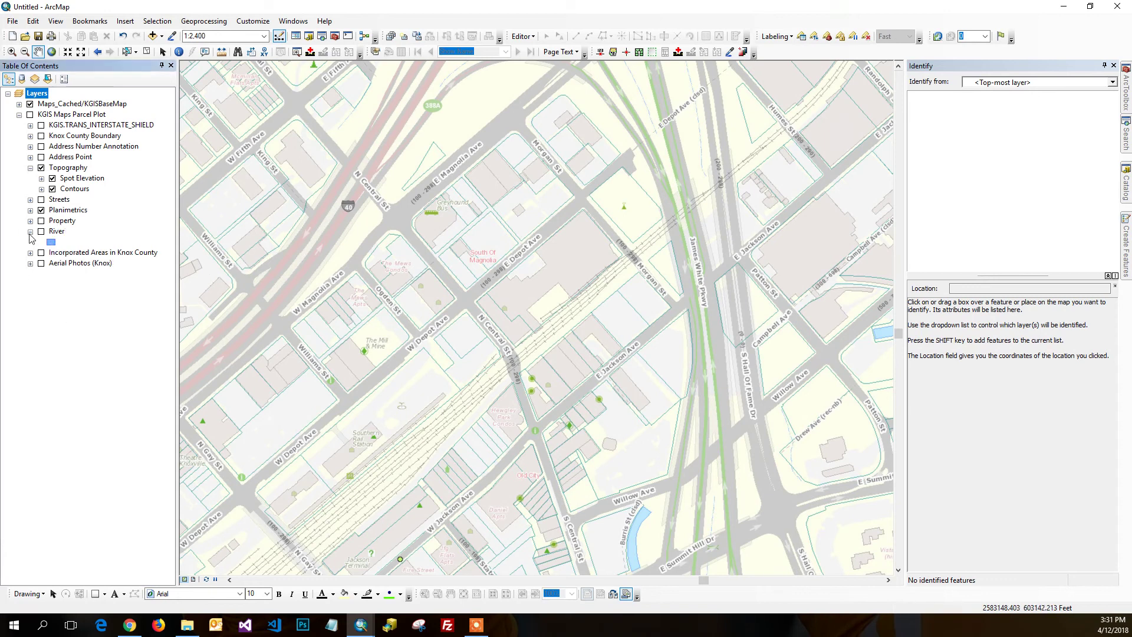
{"action": "left_click", "coordinate": [30, 232]}
{"action": "left_click", "coordinate": [63, 220]}
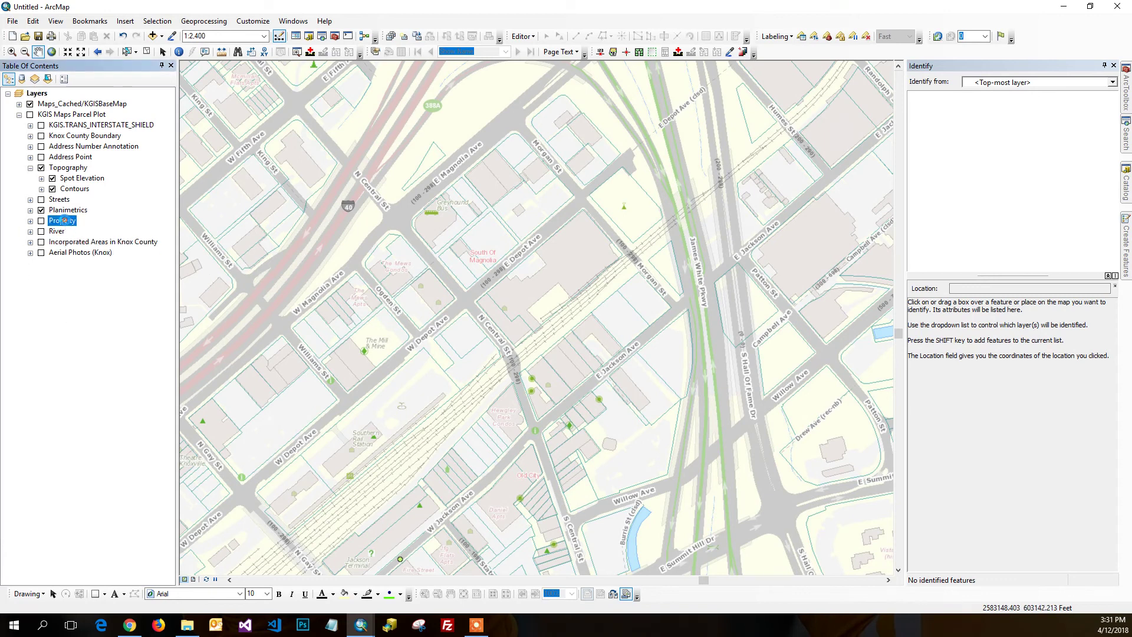
{"action": "right_click", "coordinate": [63, 220]}
{"action": "left_click", "coordinate": [111, 379]}
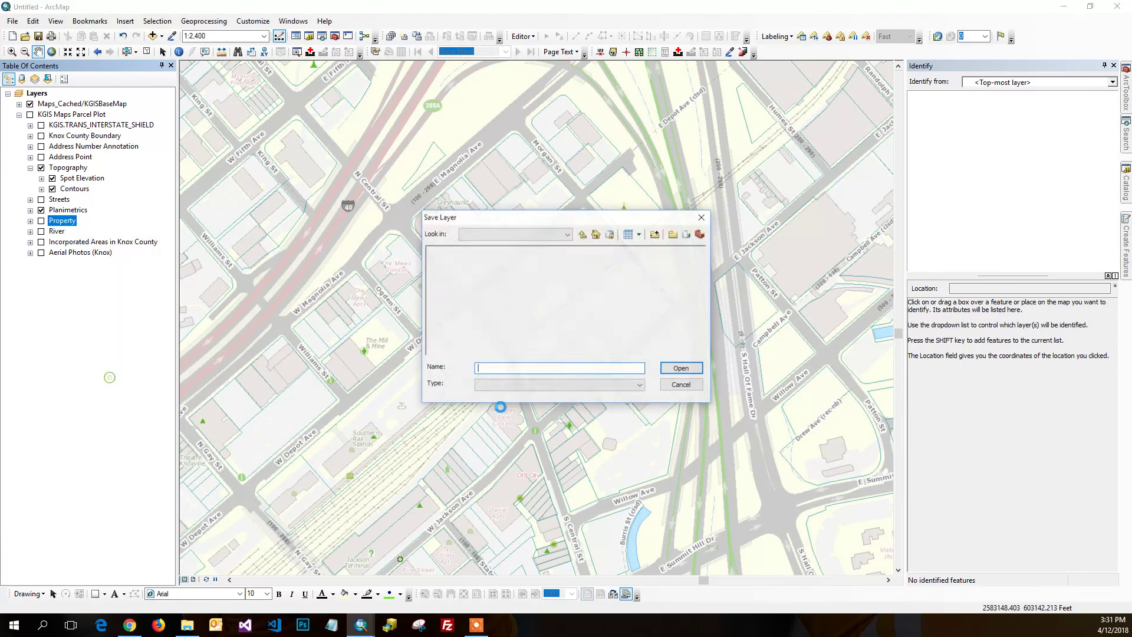
{"action": "left_click", "coordinate": [523, 235]}
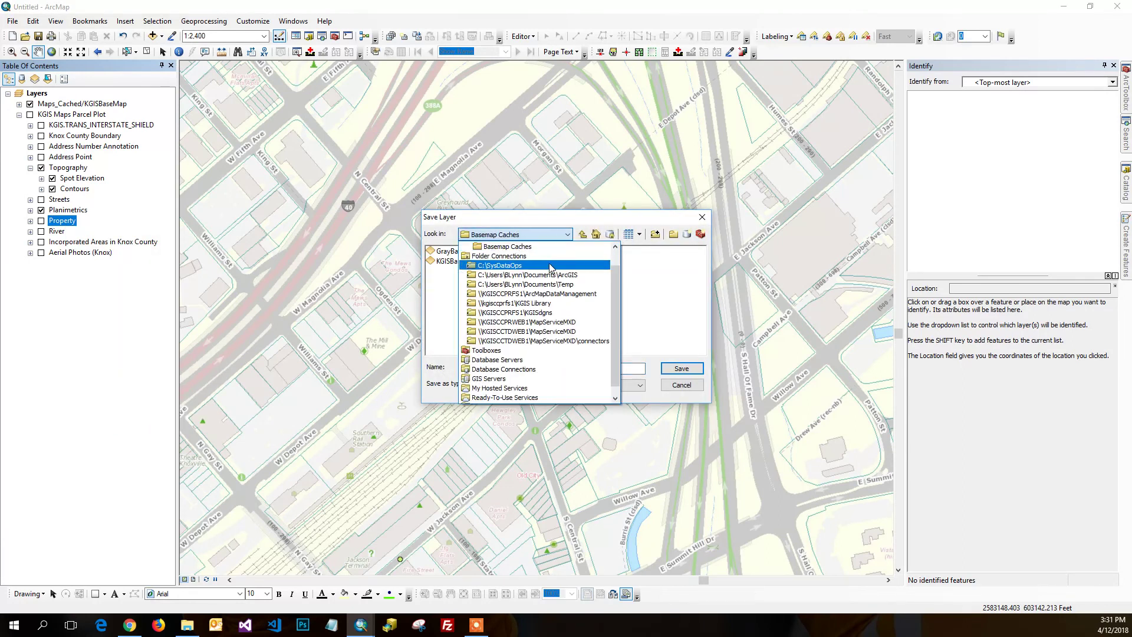
{"action": "scroll", "coordinate": [507, 266], "scroll_direction": "down", "scroll_amount": 1}
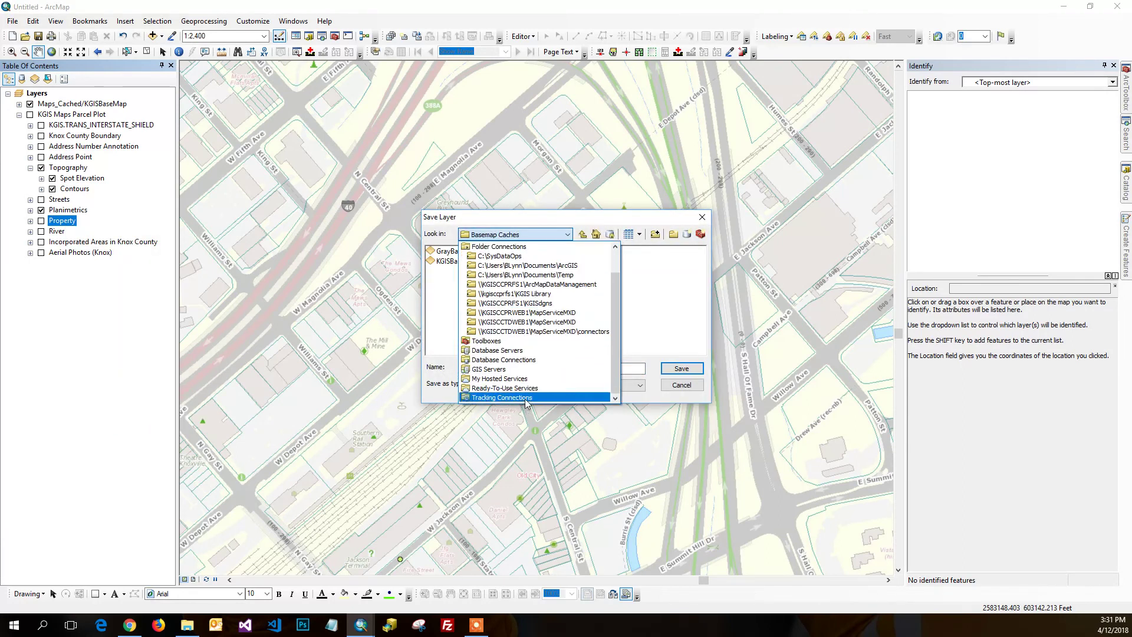
{"action": "left_click", "coordinate": [494, 272]}
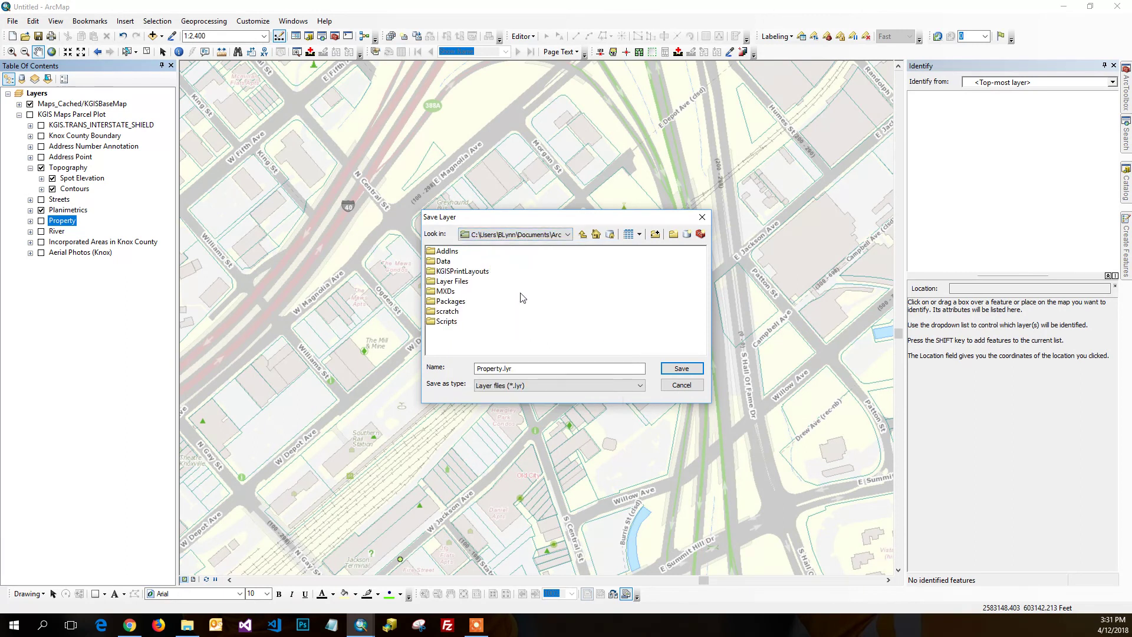
{"action": "double_click", "coordinate": [445, 287]}
{"action": "left_click", "coordinate": [548, 369]}
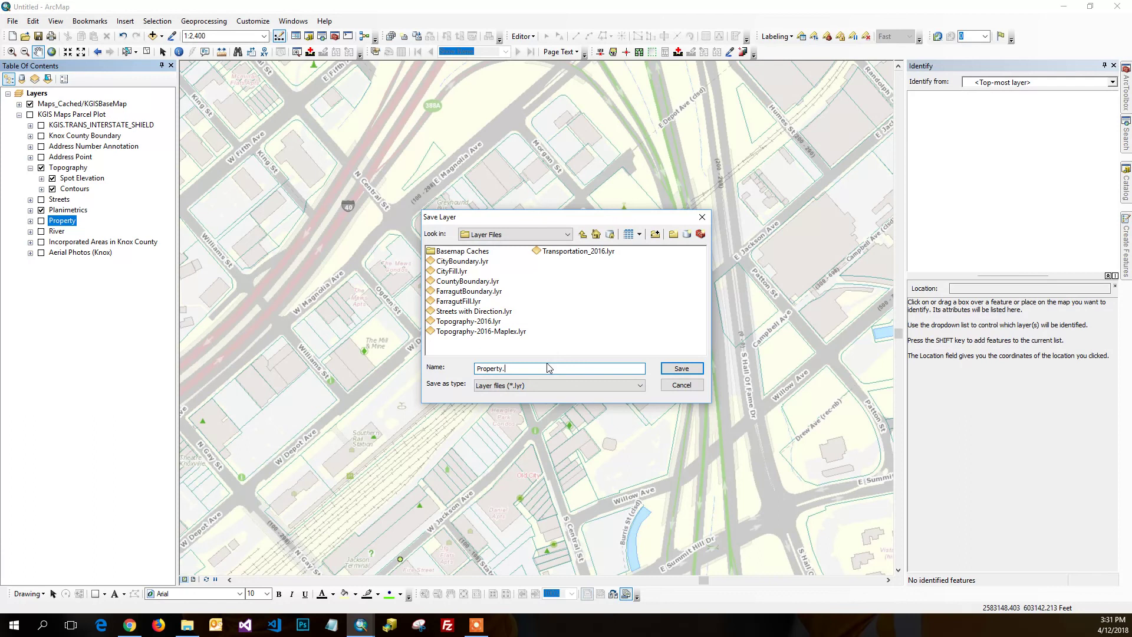
{"action": "type", "text": "2"}
{"action": "key", "text": "Return"}
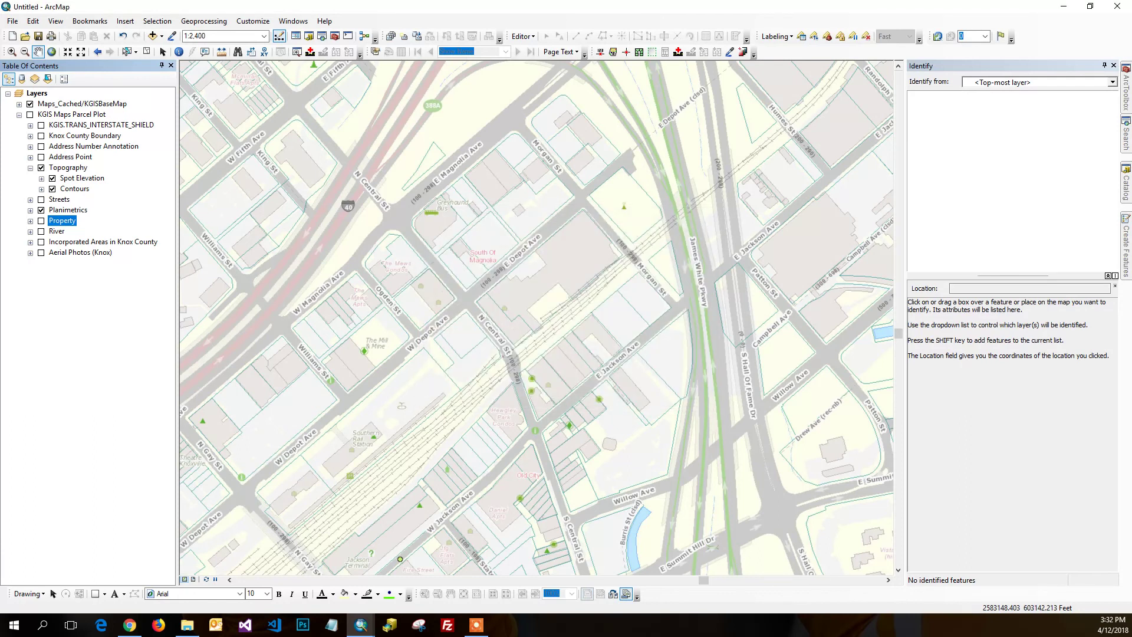